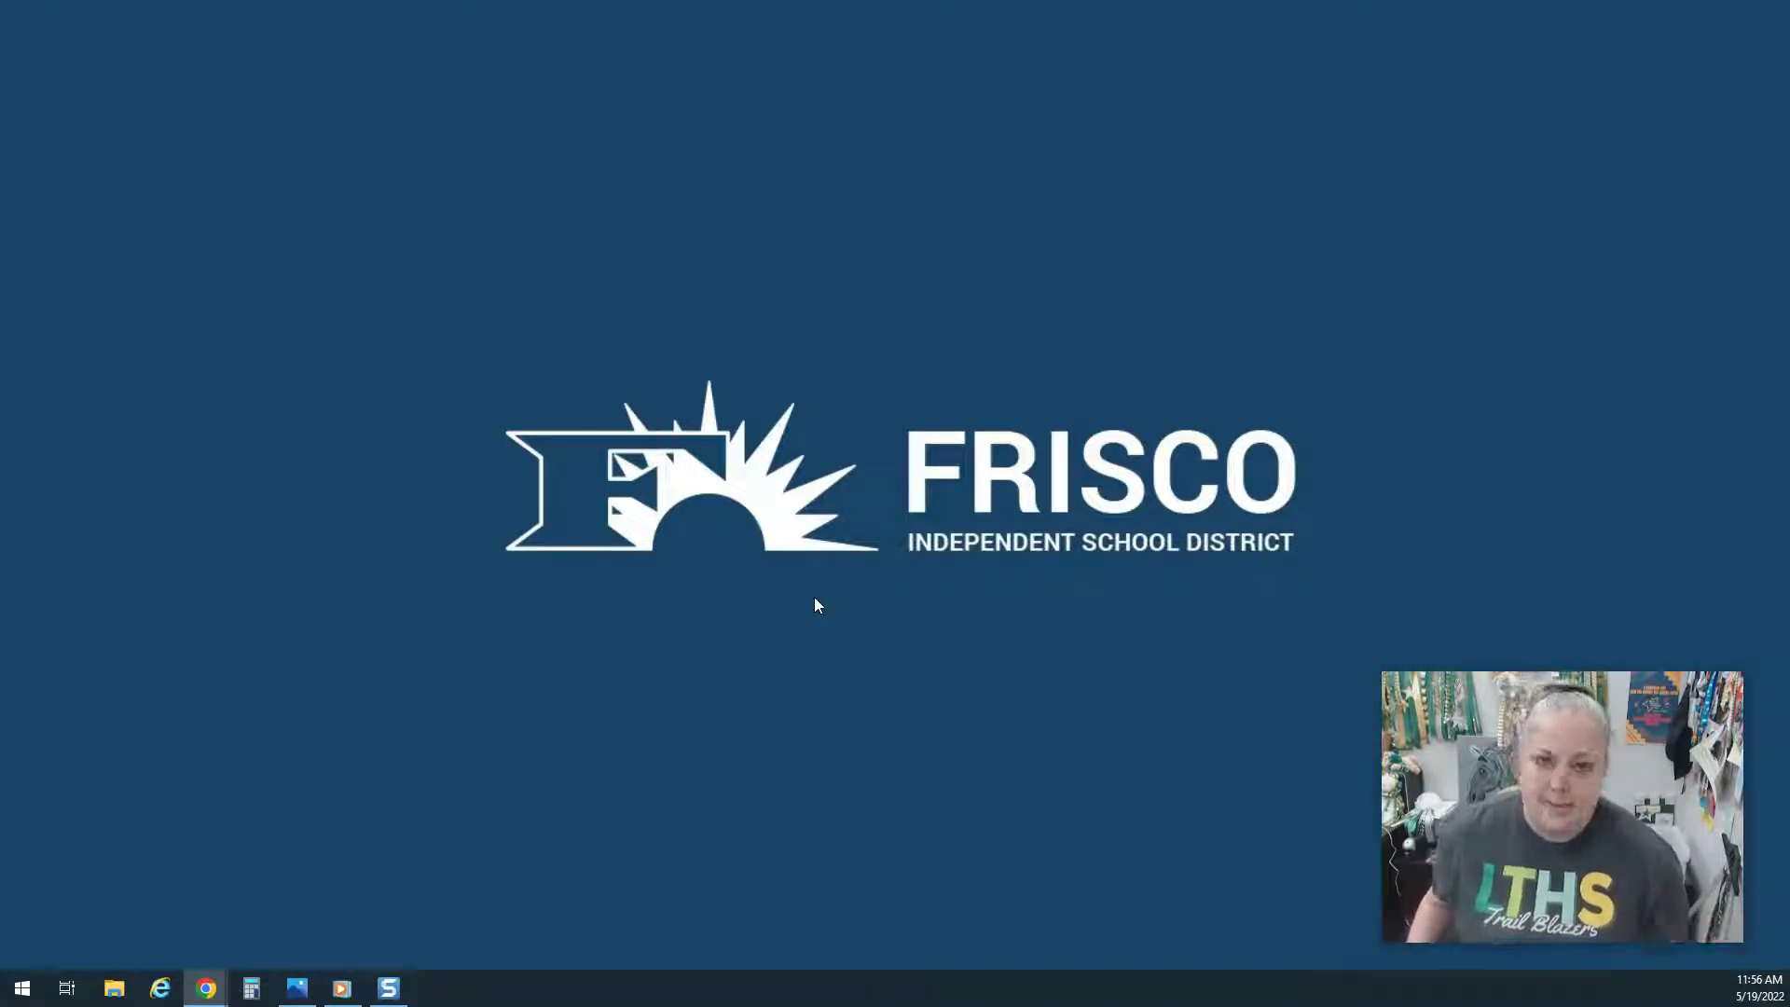
Open File Explorer and go to Google Drive (G:) > My Drive, listing its 540 files.
left_click(114, 991)
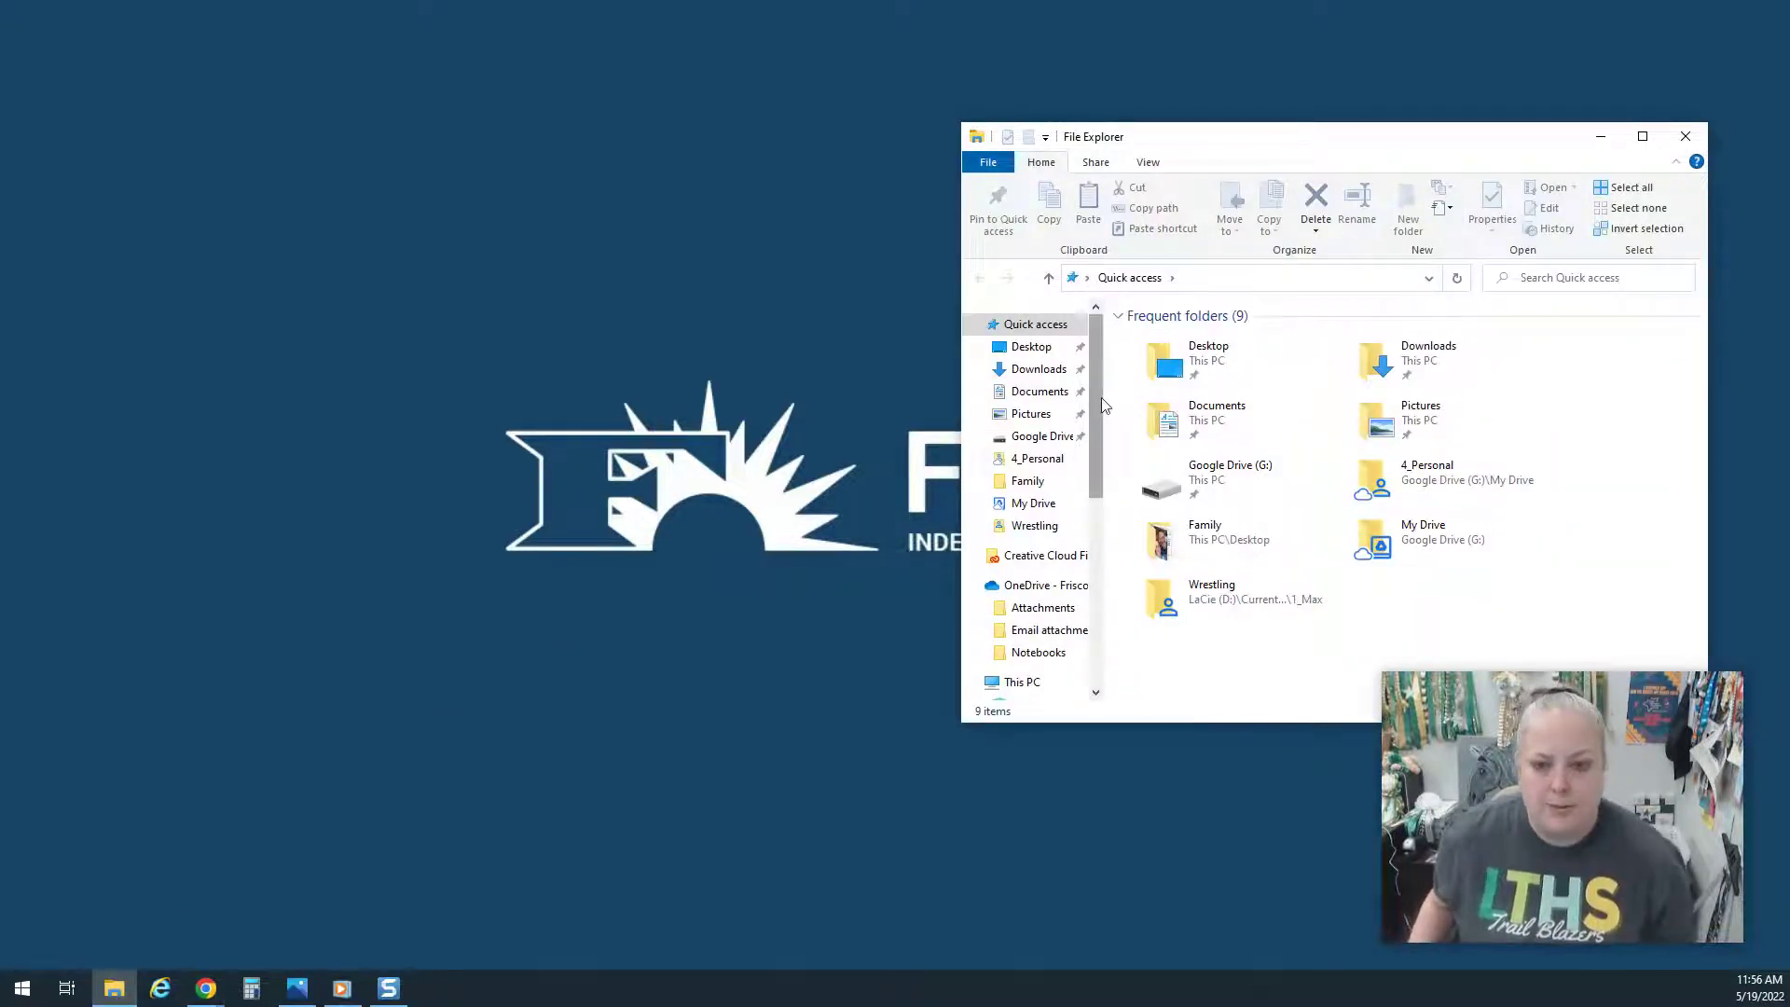
left_click_drag(1100, 398, 1093, 611)
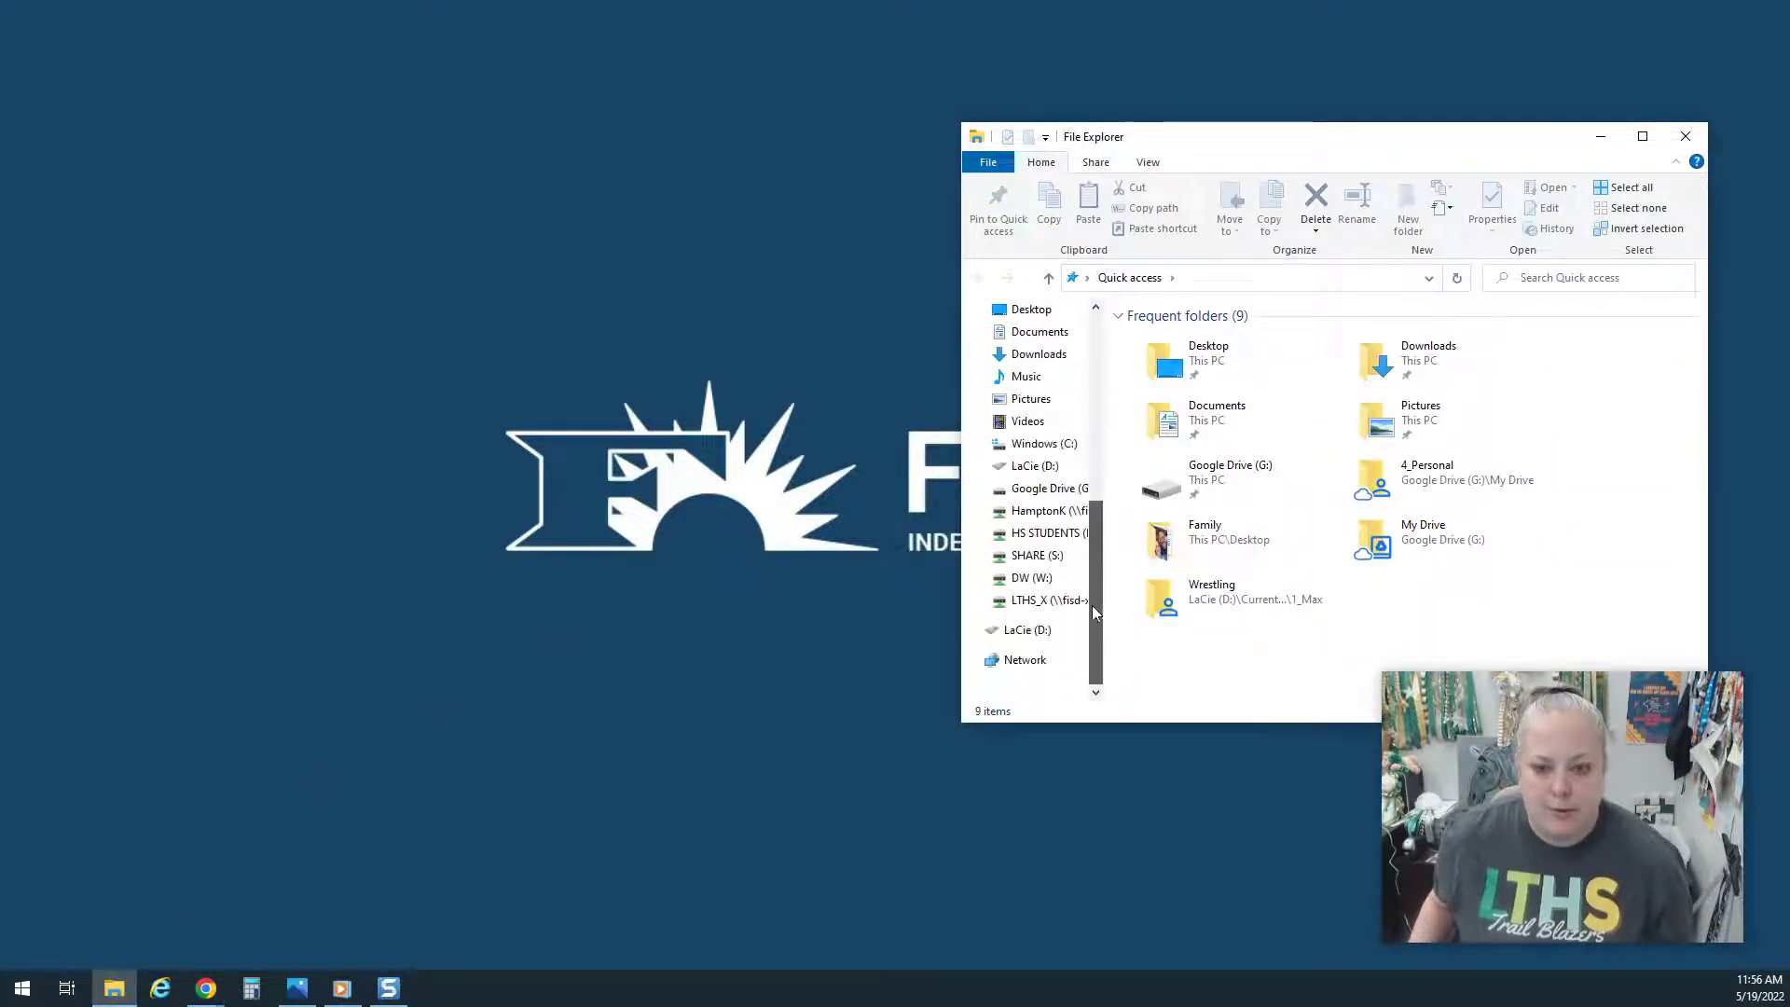
left_click(1046, 489)
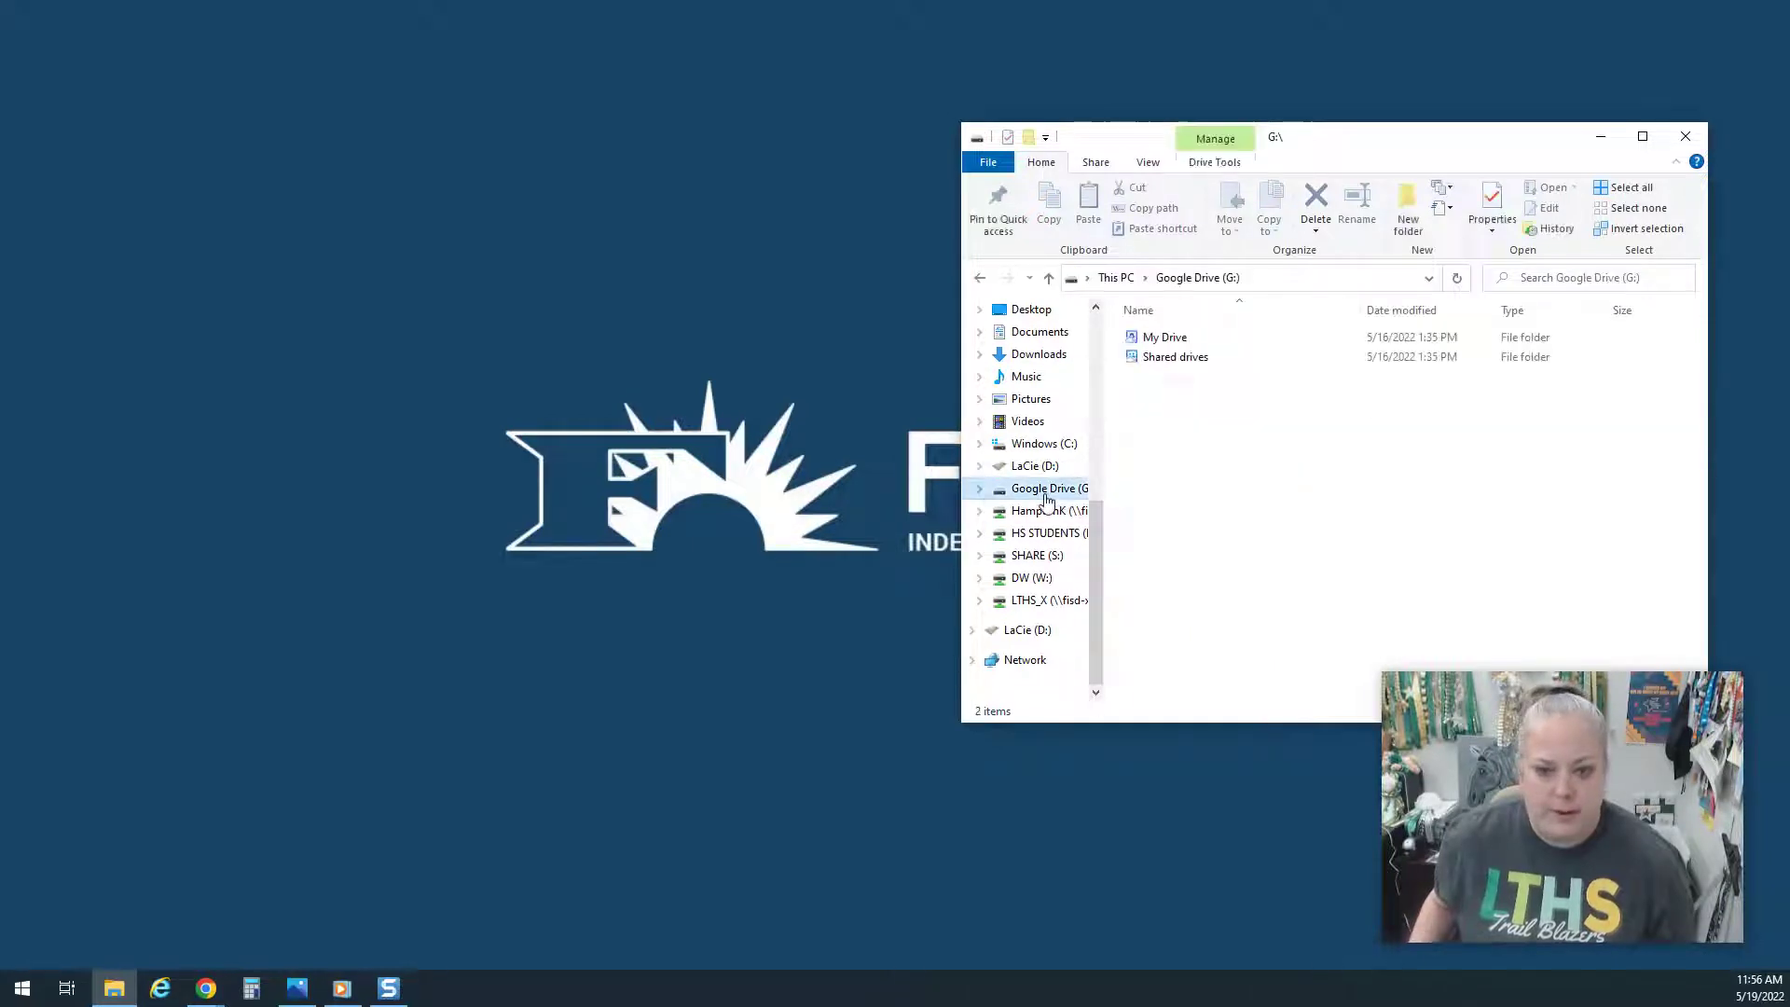
double_click(1164, 339)
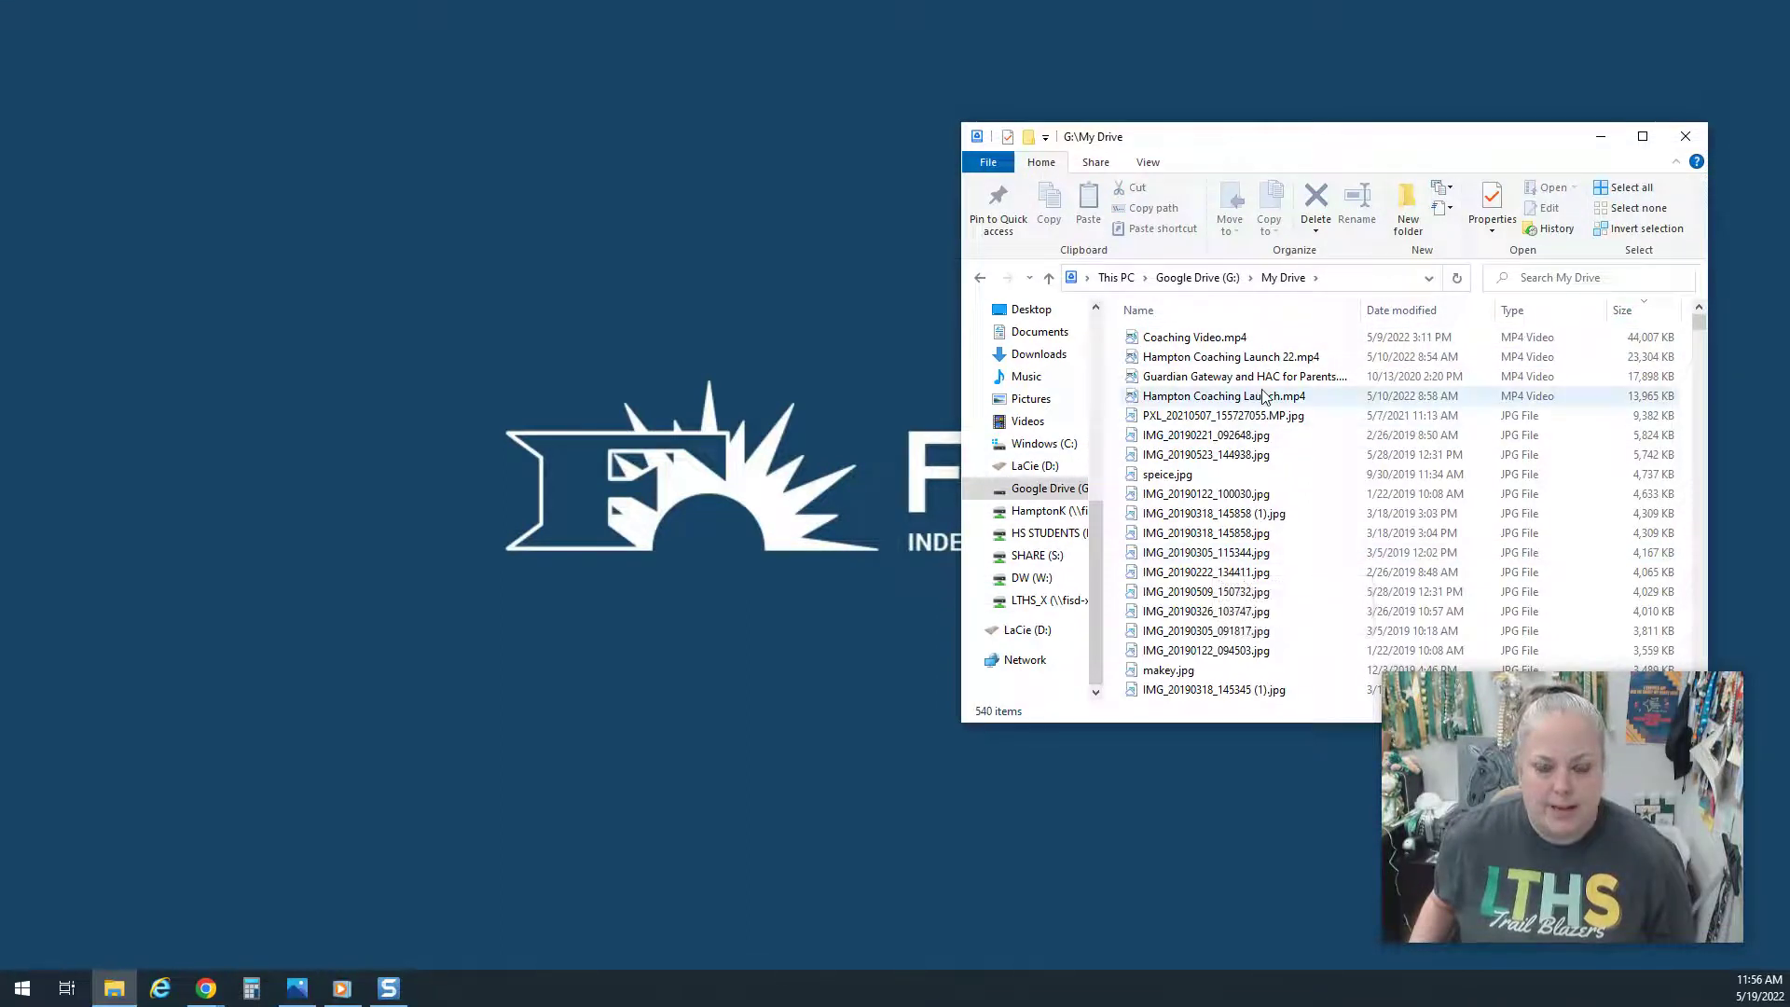
Move the My Drive window to the left and open a second File Explorer window.
left_click_drag(1254, 146, 415, 153)
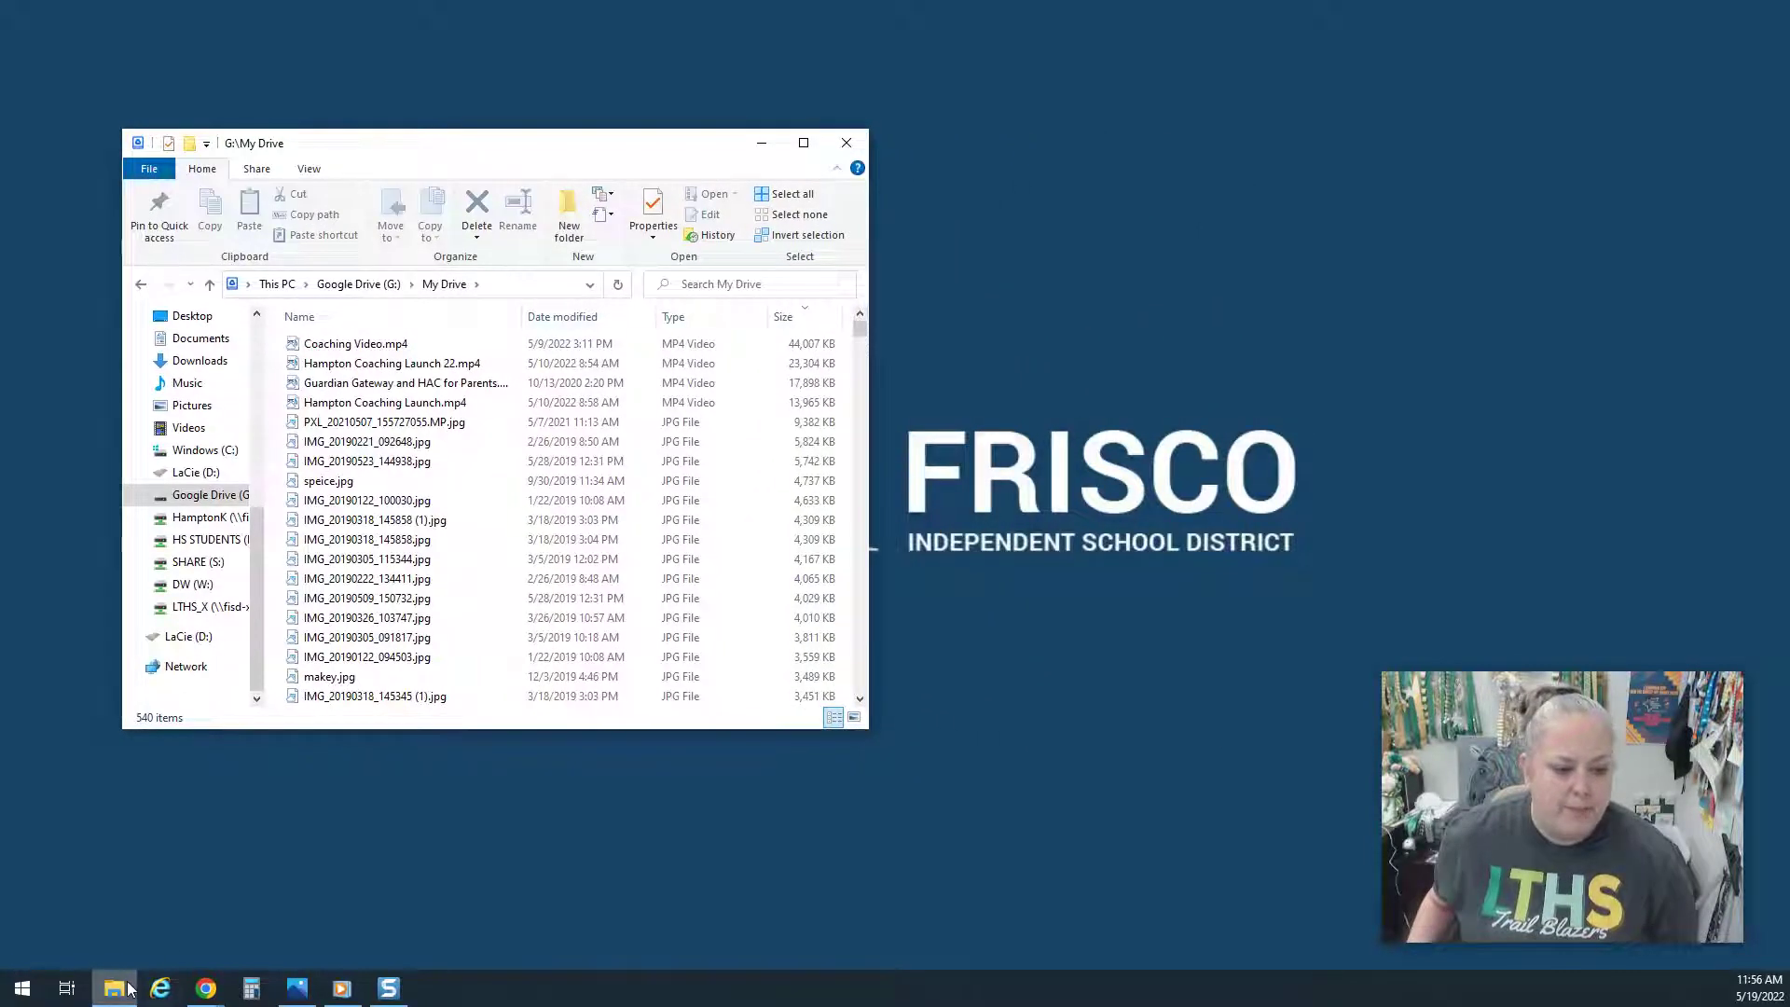
mouse_move(112, 996)
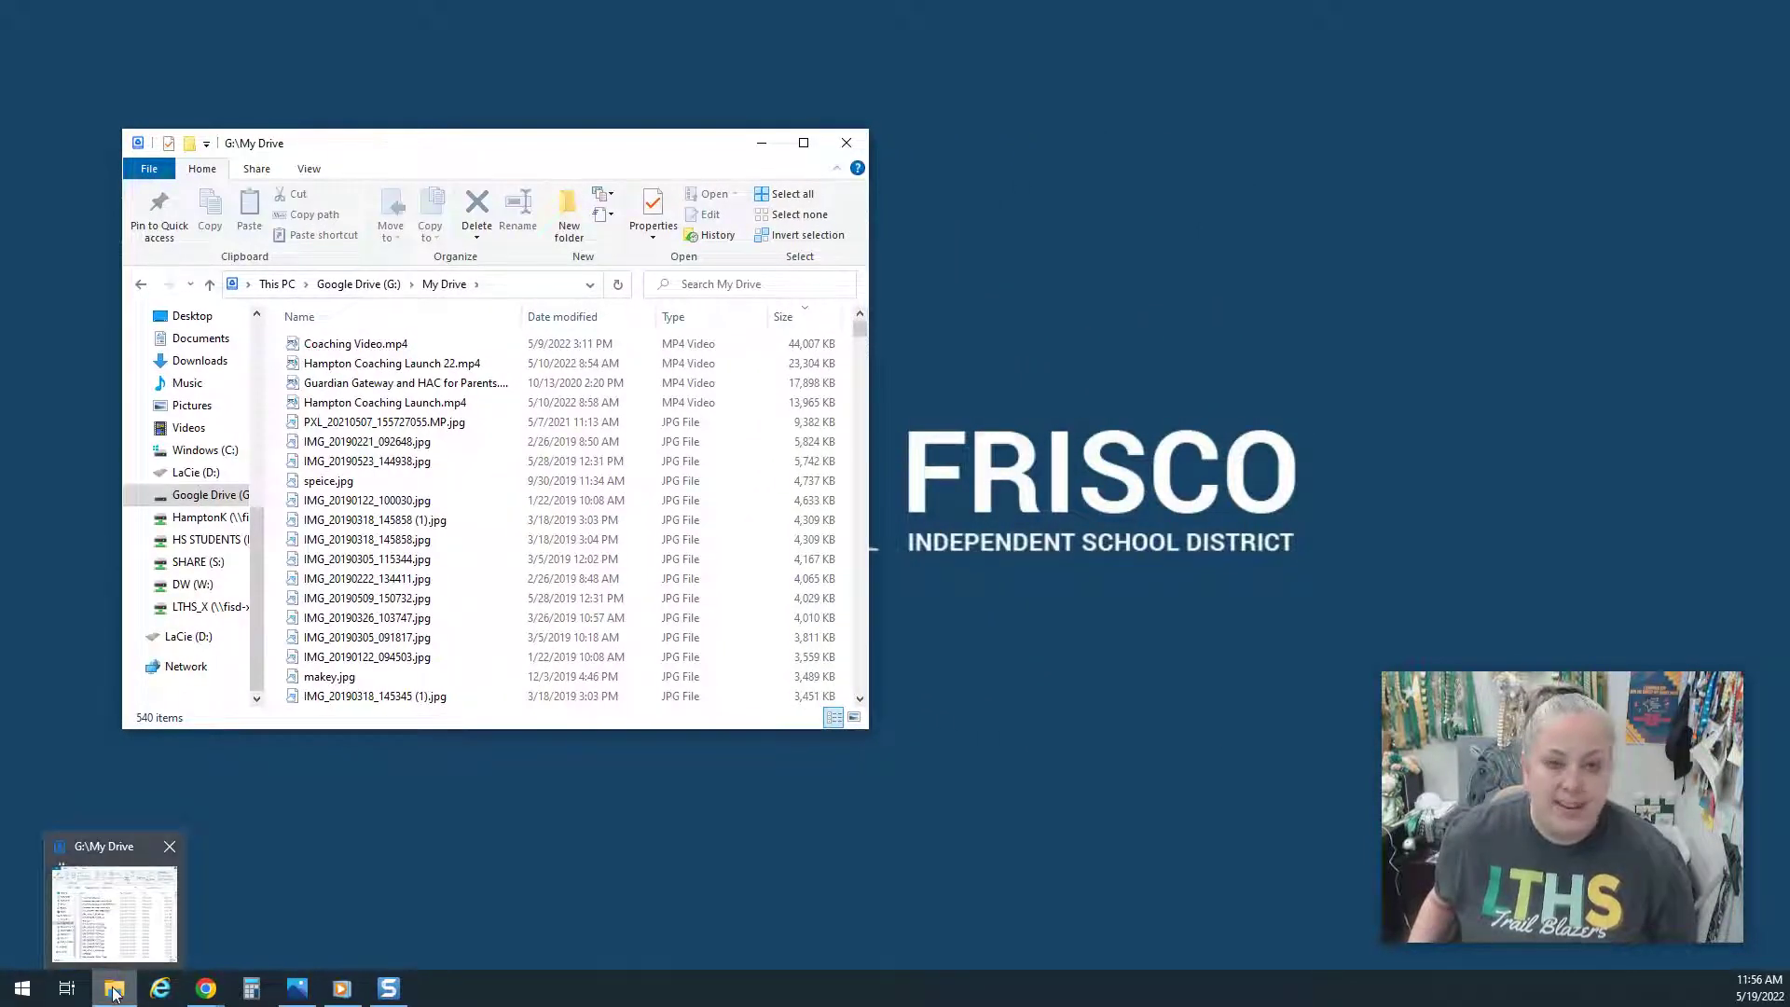
right_click(113, 994)
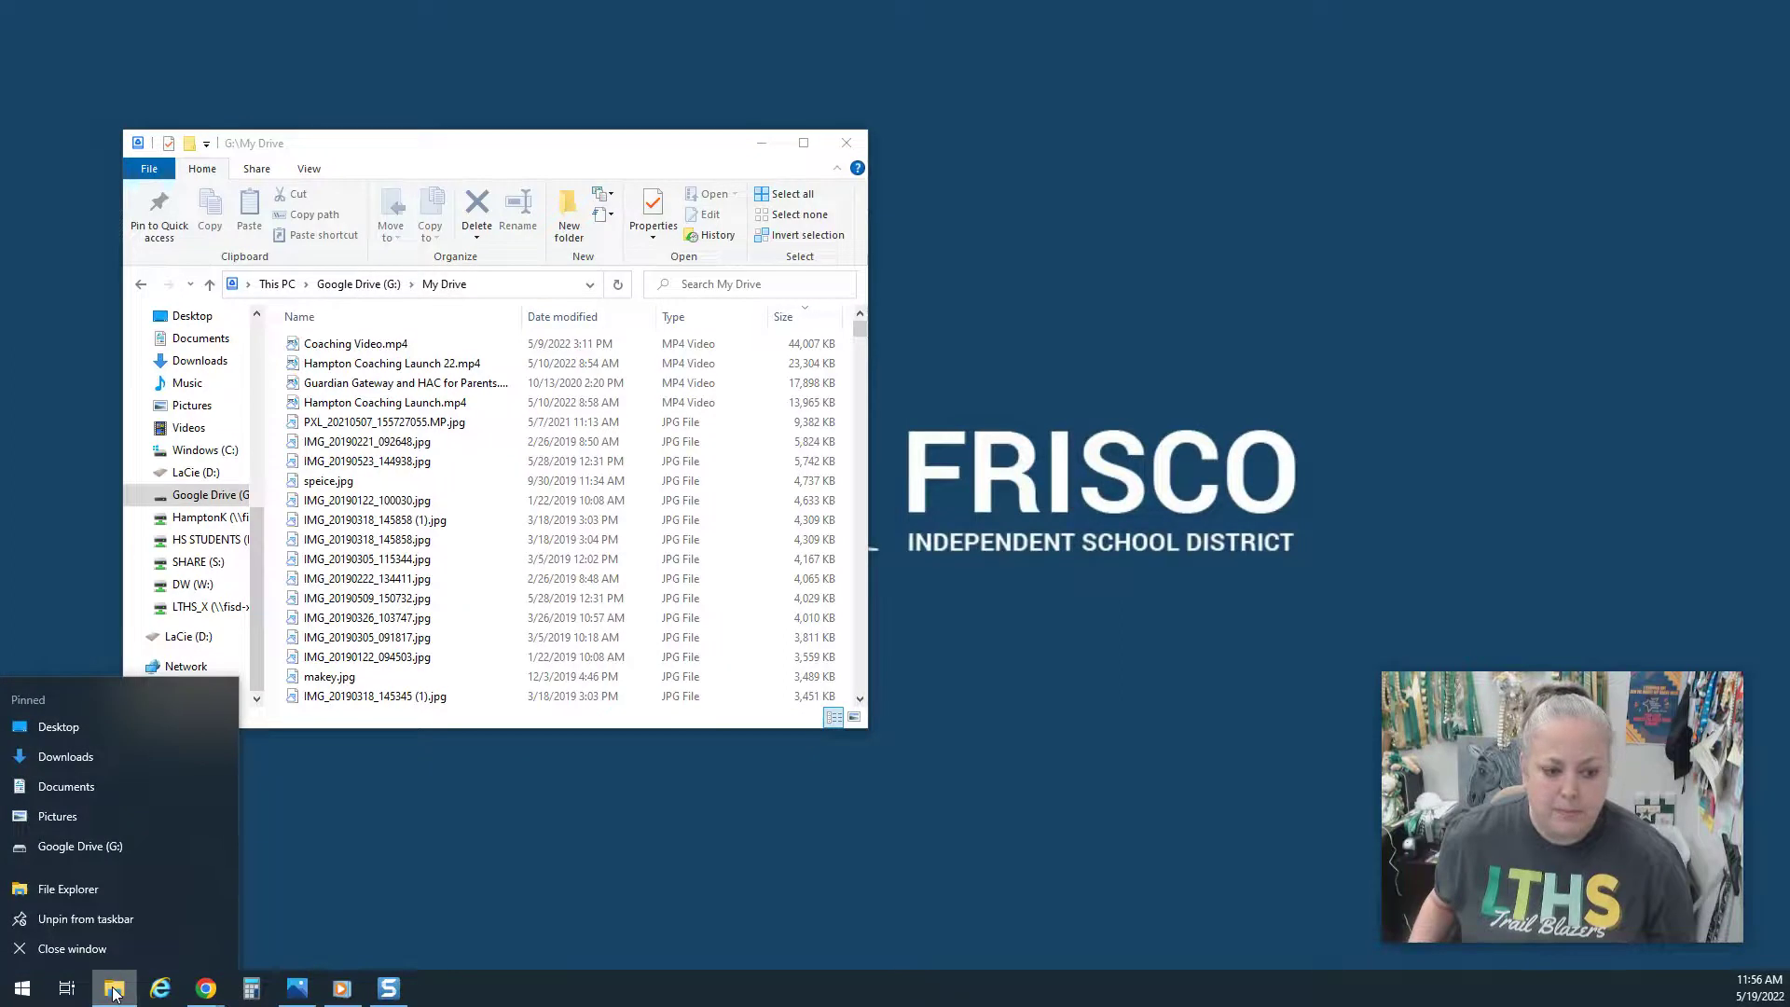
left_click(76, 893)
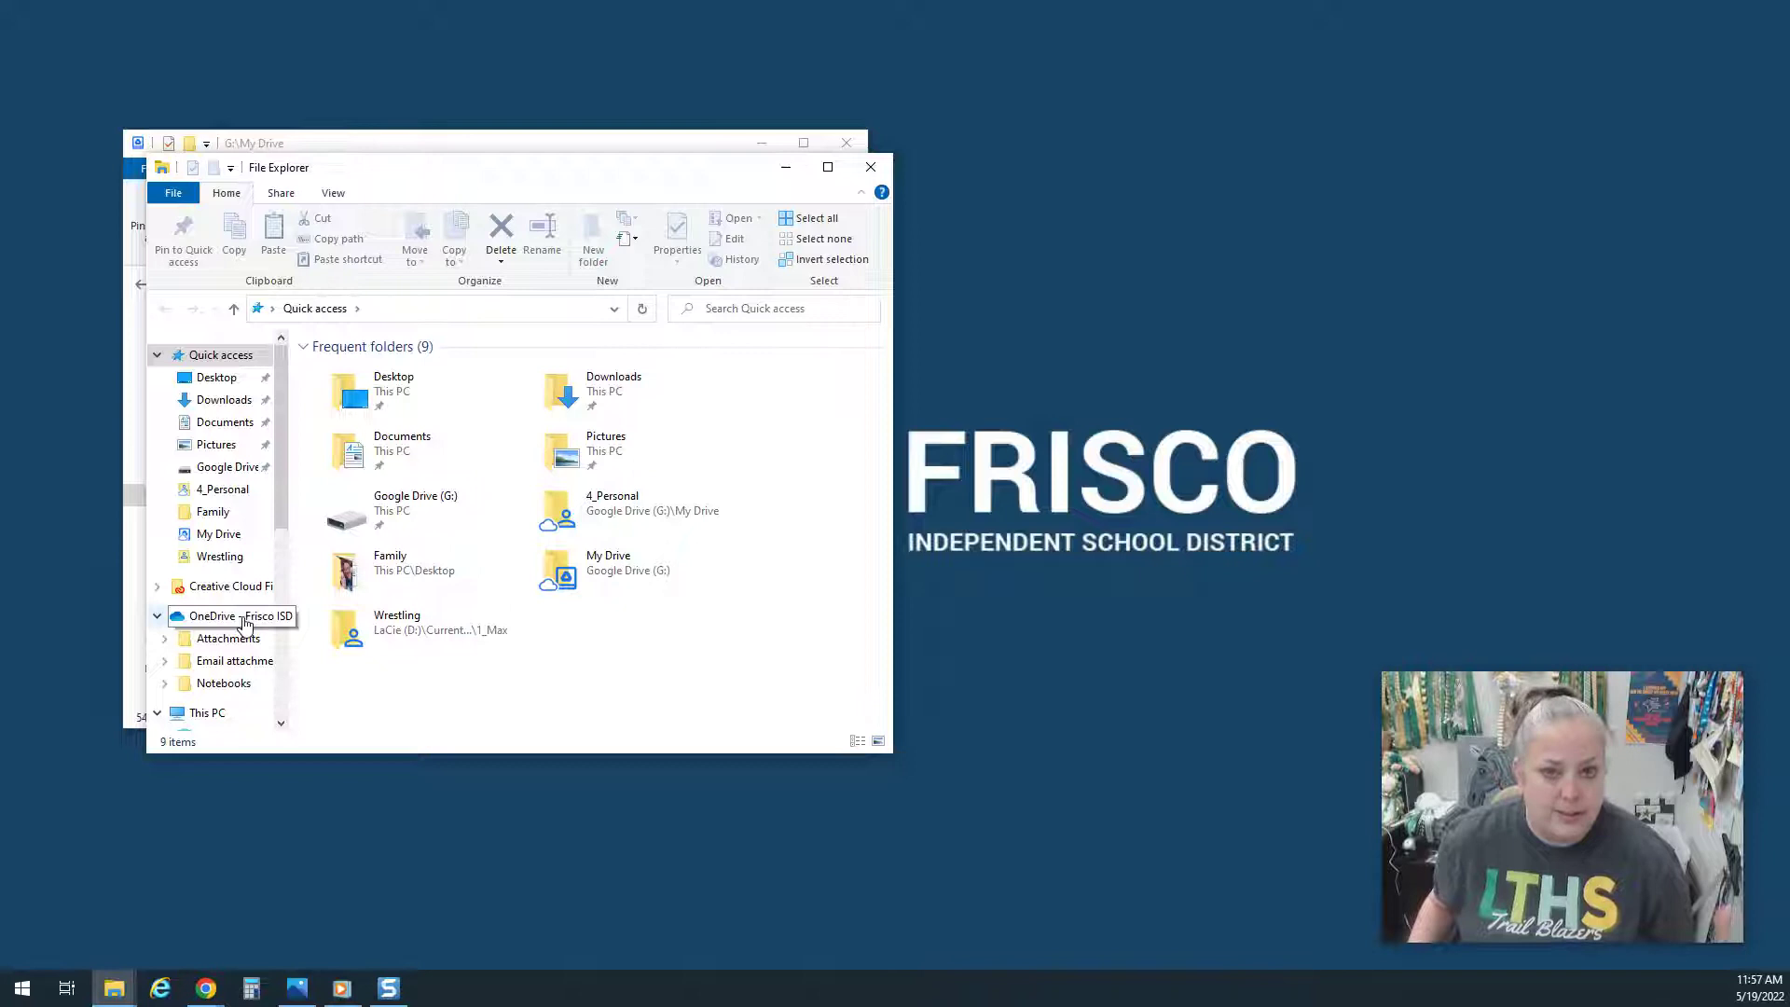
Show LaCie (D:) in the new window and move it to the right side.
scroll(246, 615, "down", 2)
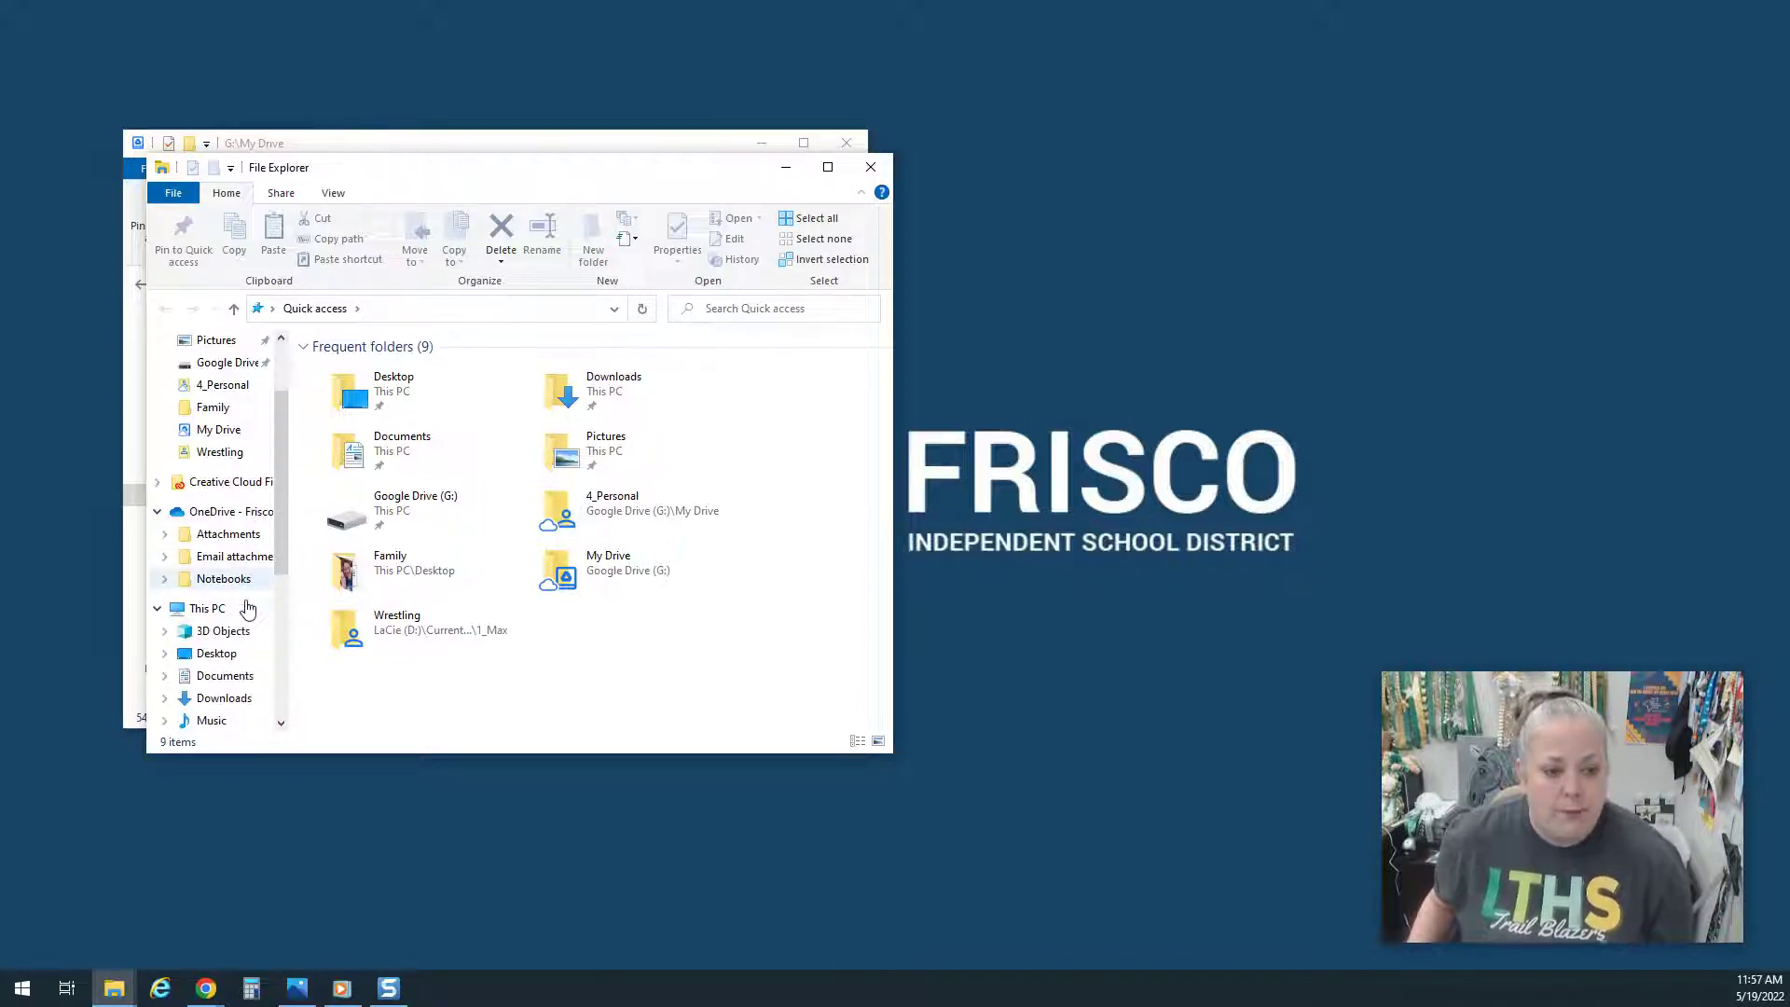
scroll(247, 610, "down", 1)
scroll(250, 632, "down", 1)
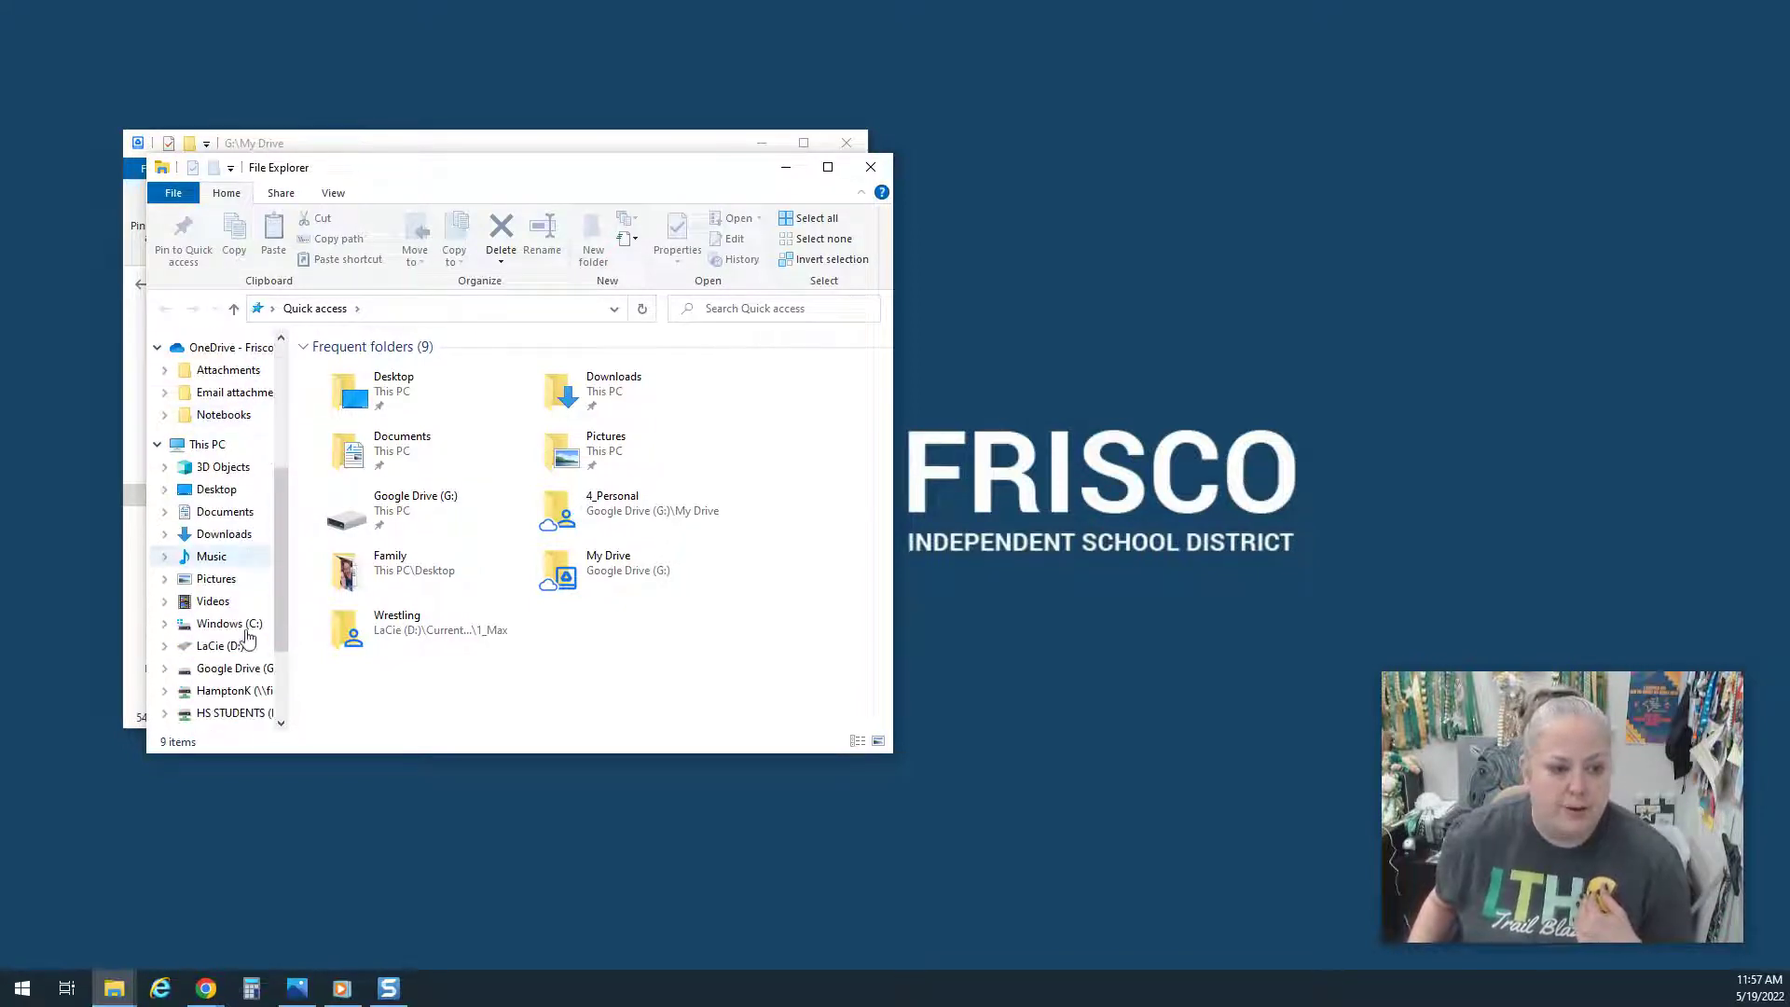
left_click(240, 647)
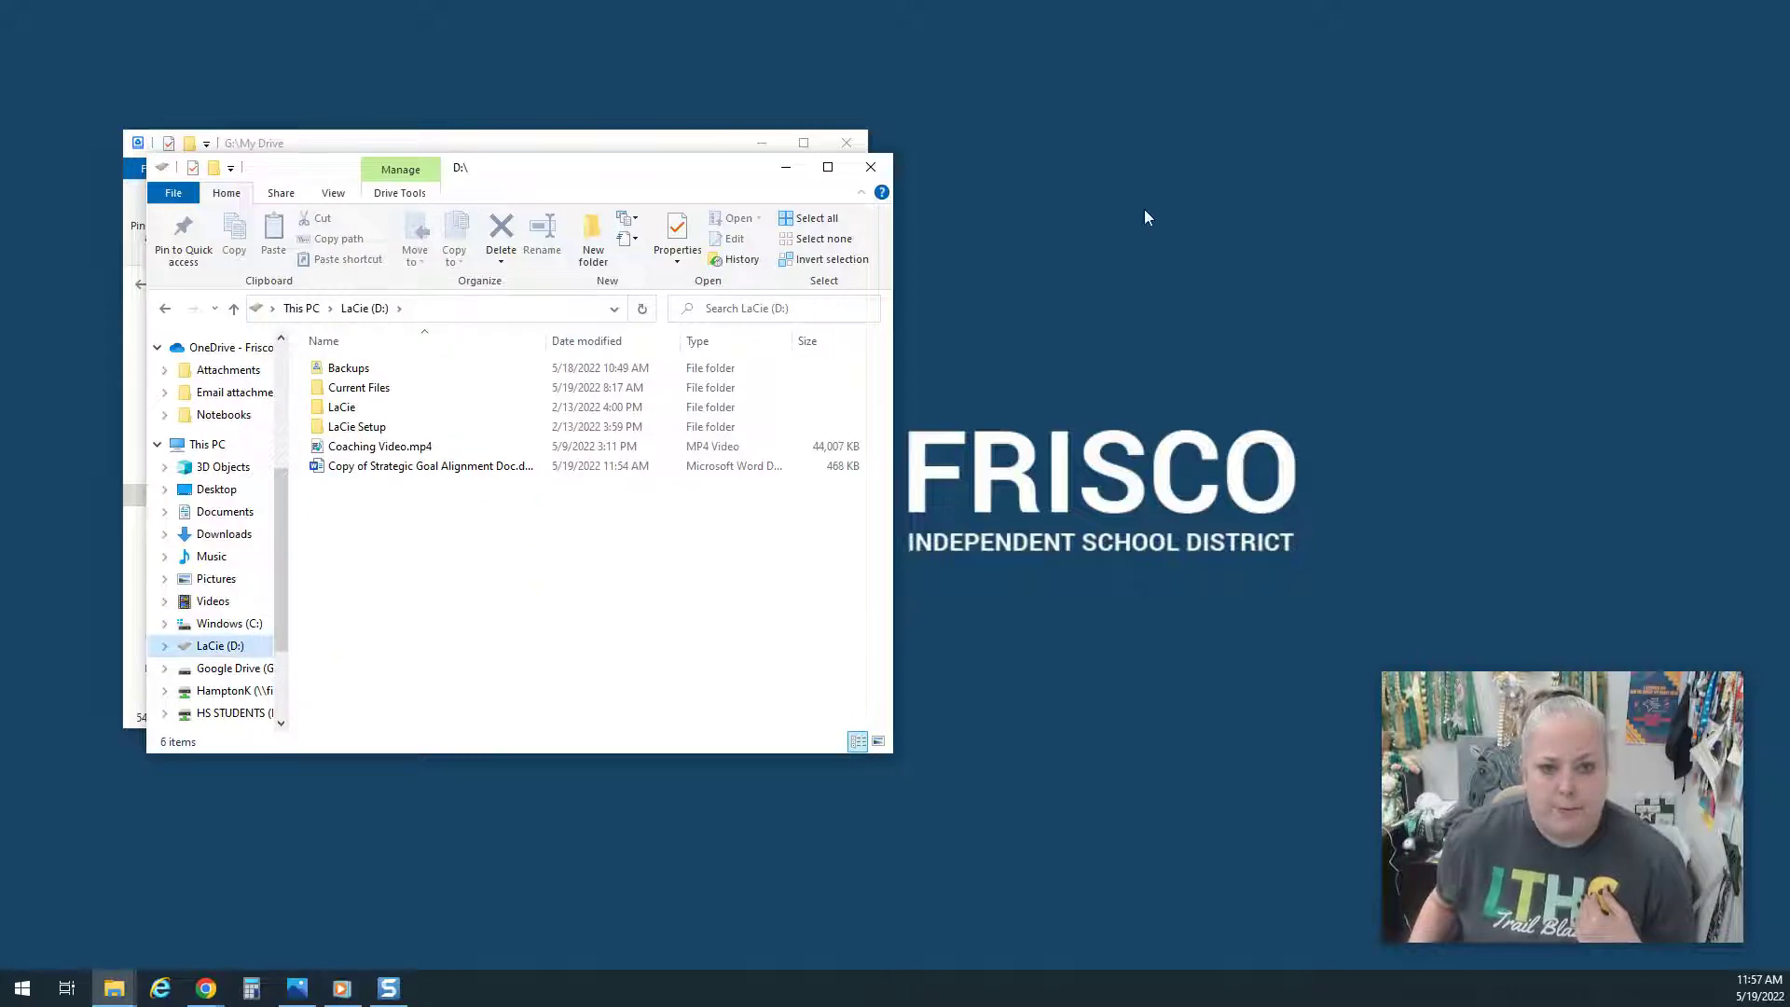
left_click_drag(650, 177, 1396, 164)
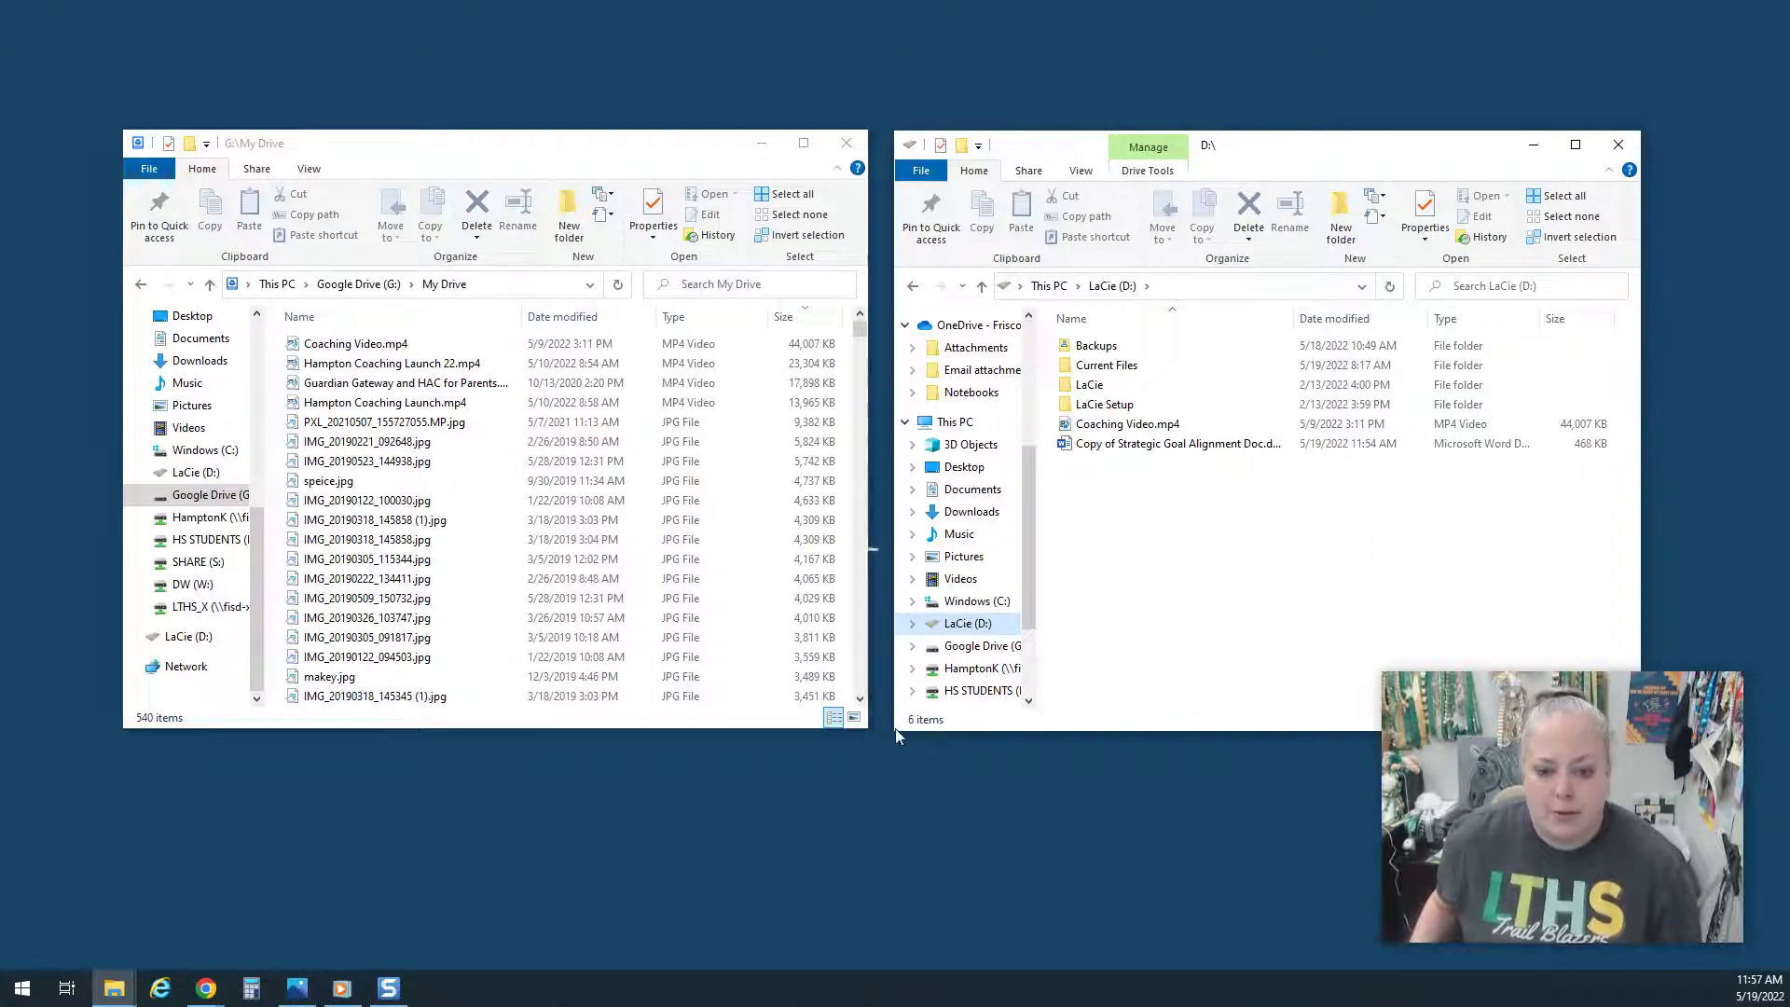
Enlarge the LaCie (D:) window slightly, try Extra large icons in My Drive, then return to Details.
left_click_drag(895, 731, 891, 730)
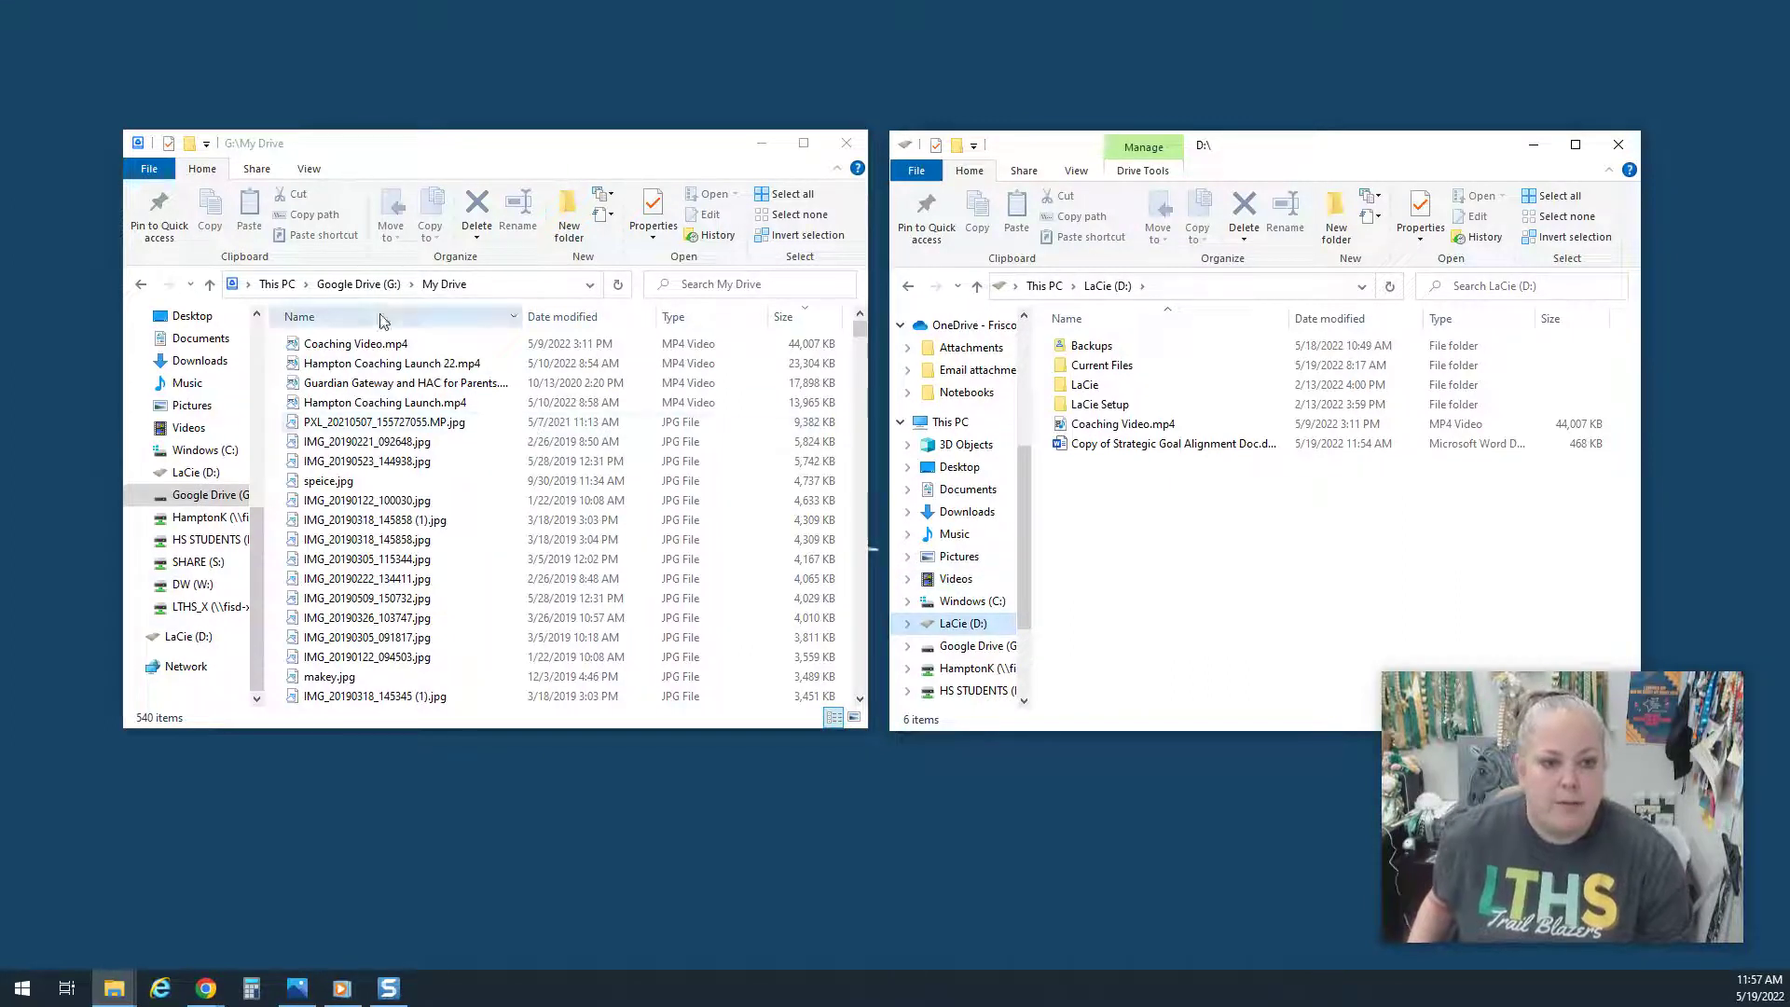
left_click(301, 169)
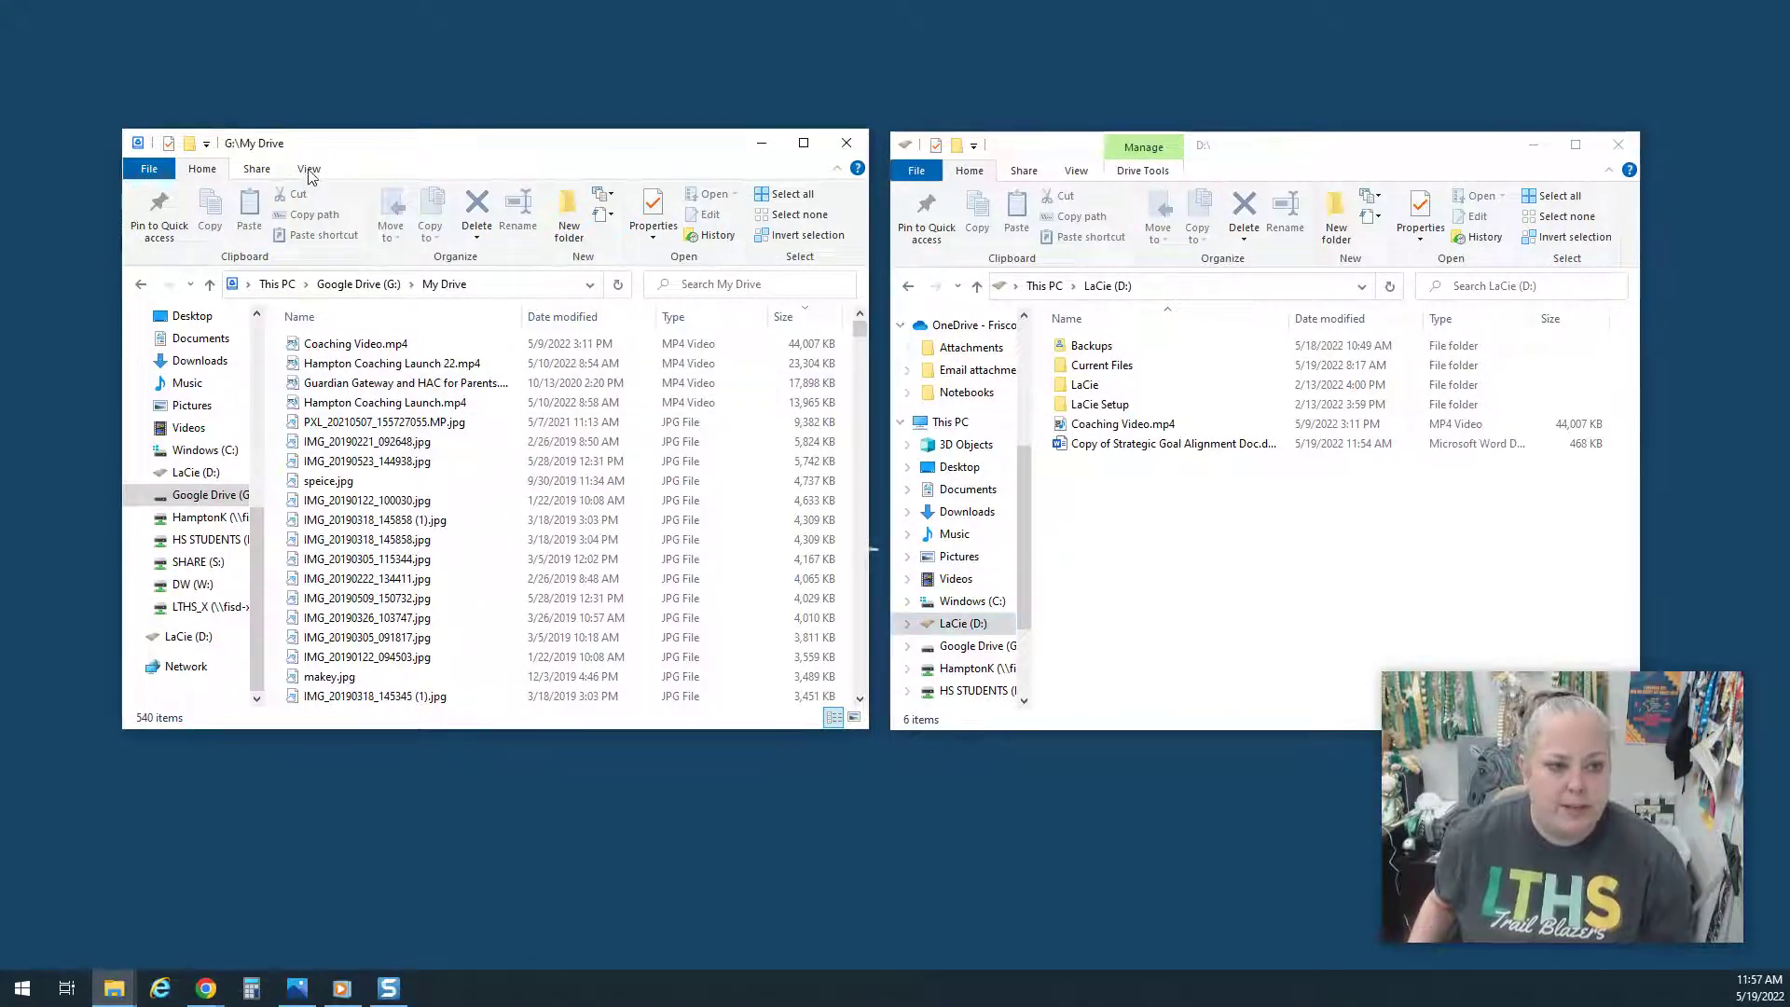
left_click(310, 173)
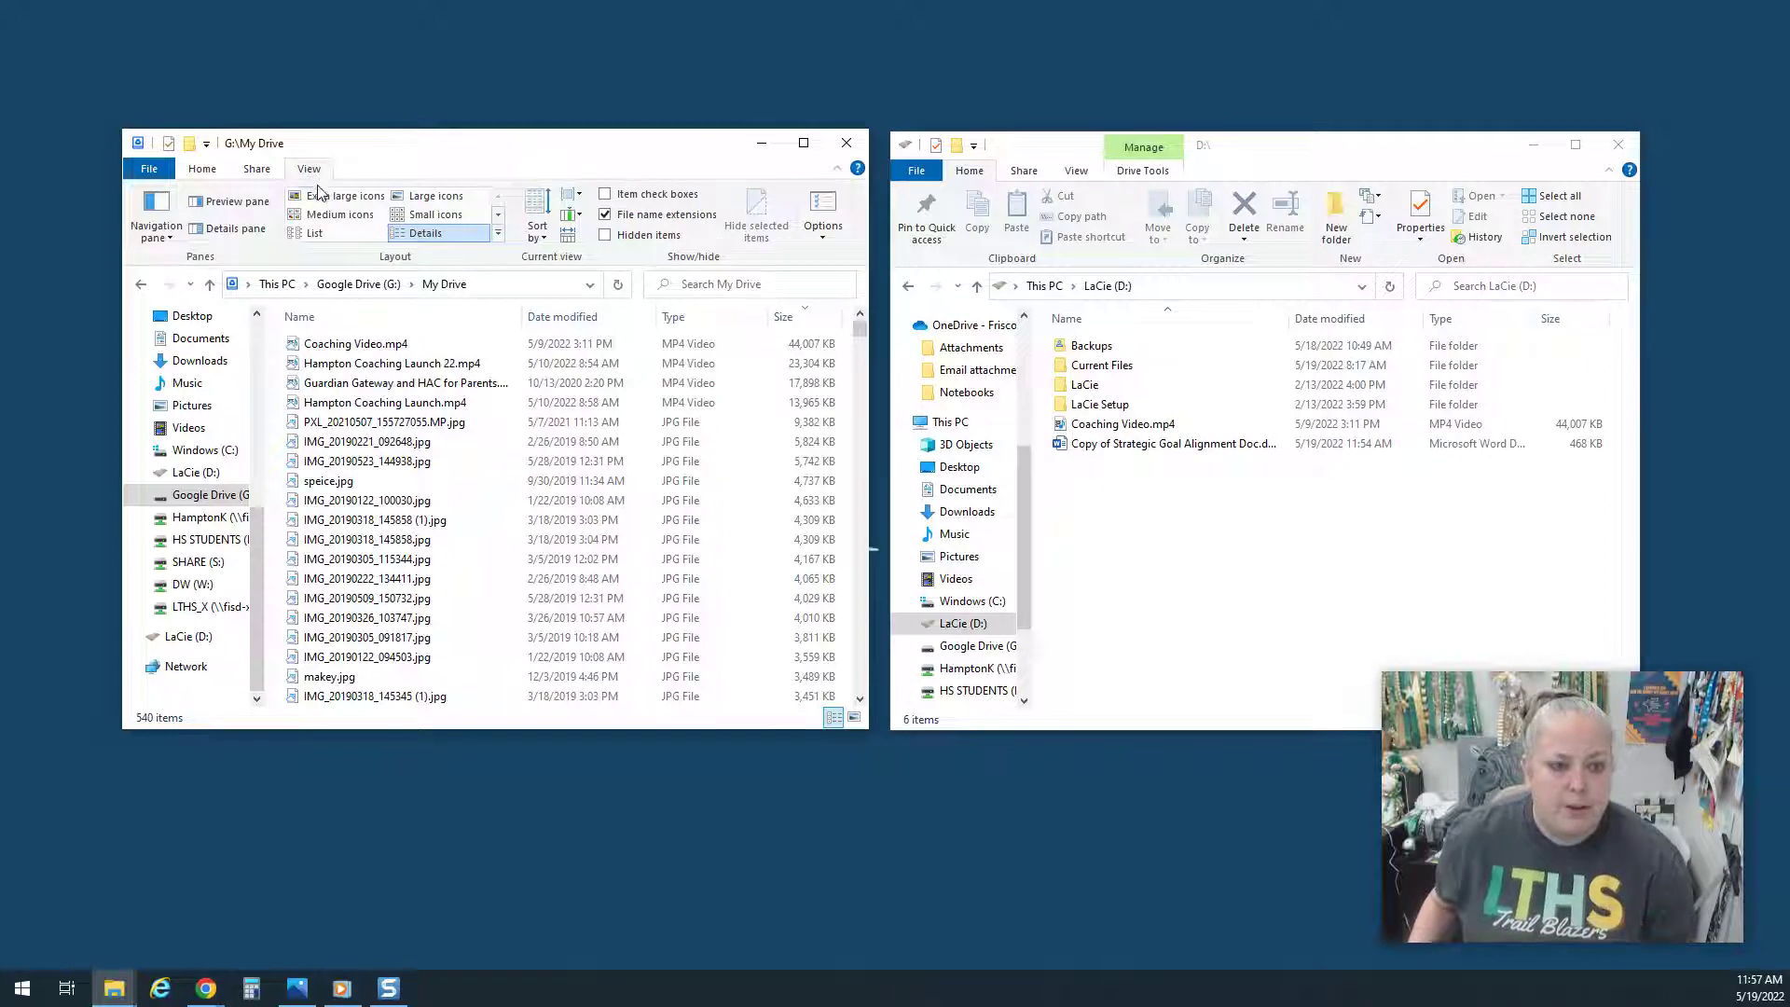
left_click(321, 197)
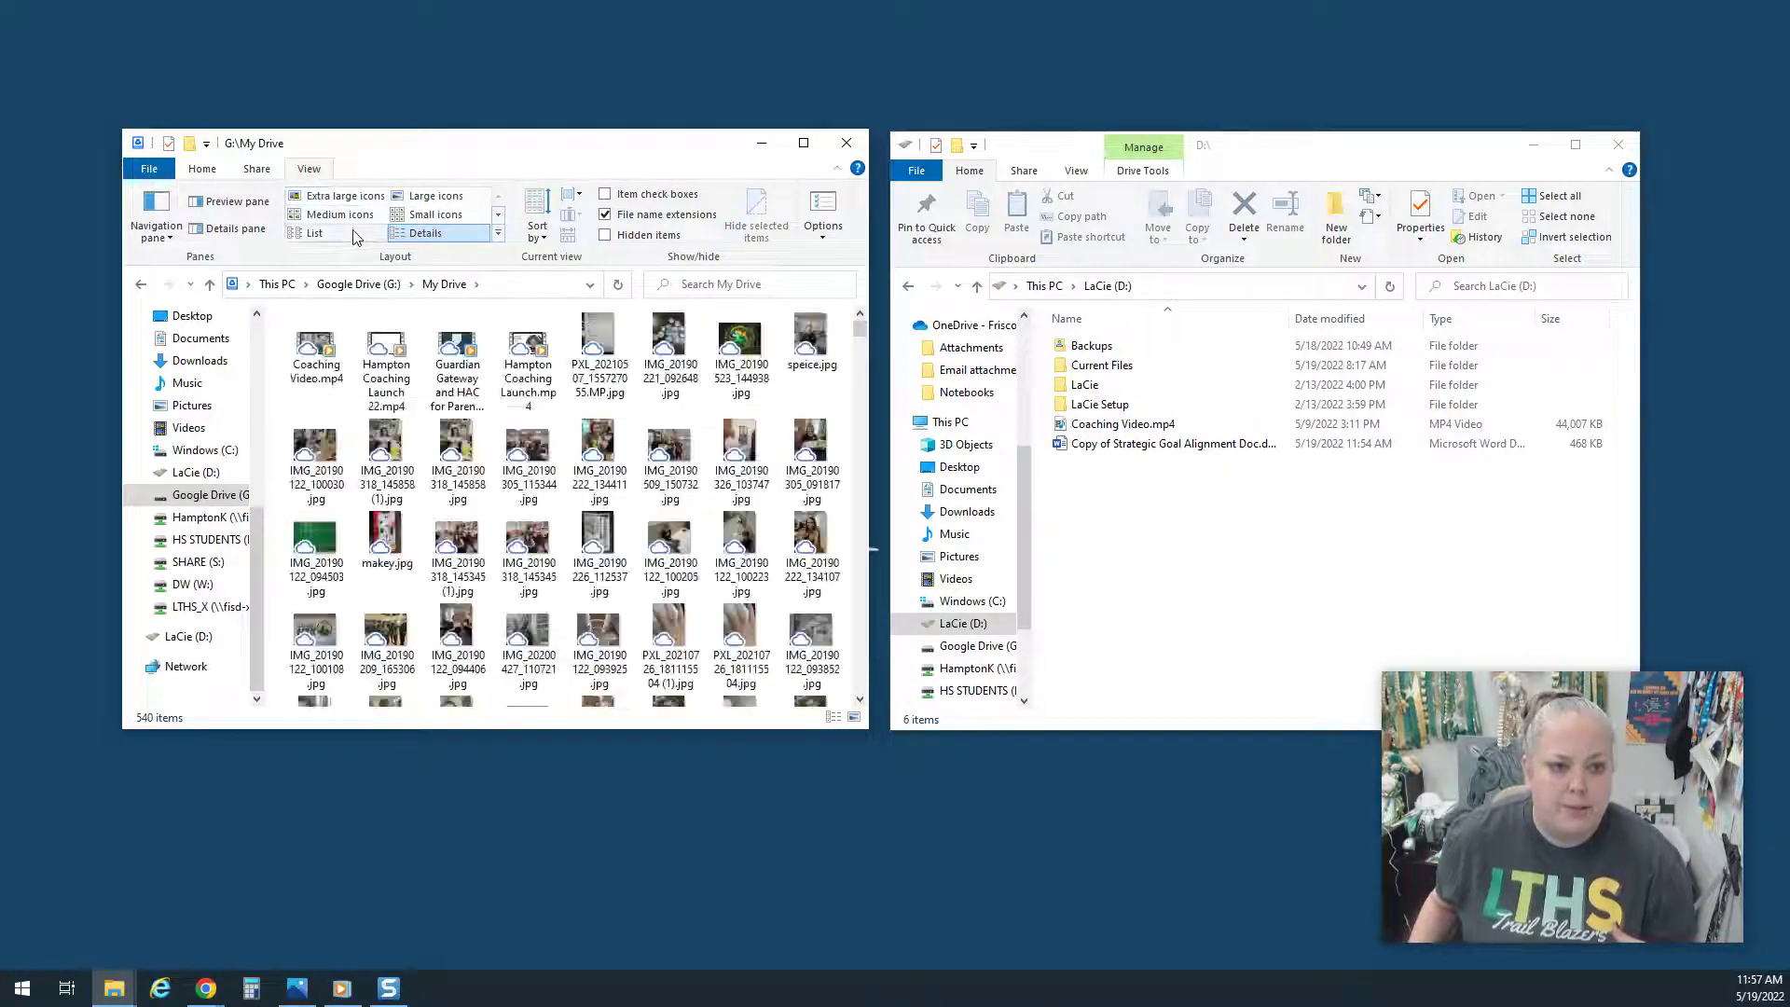
left_click(438, 238)
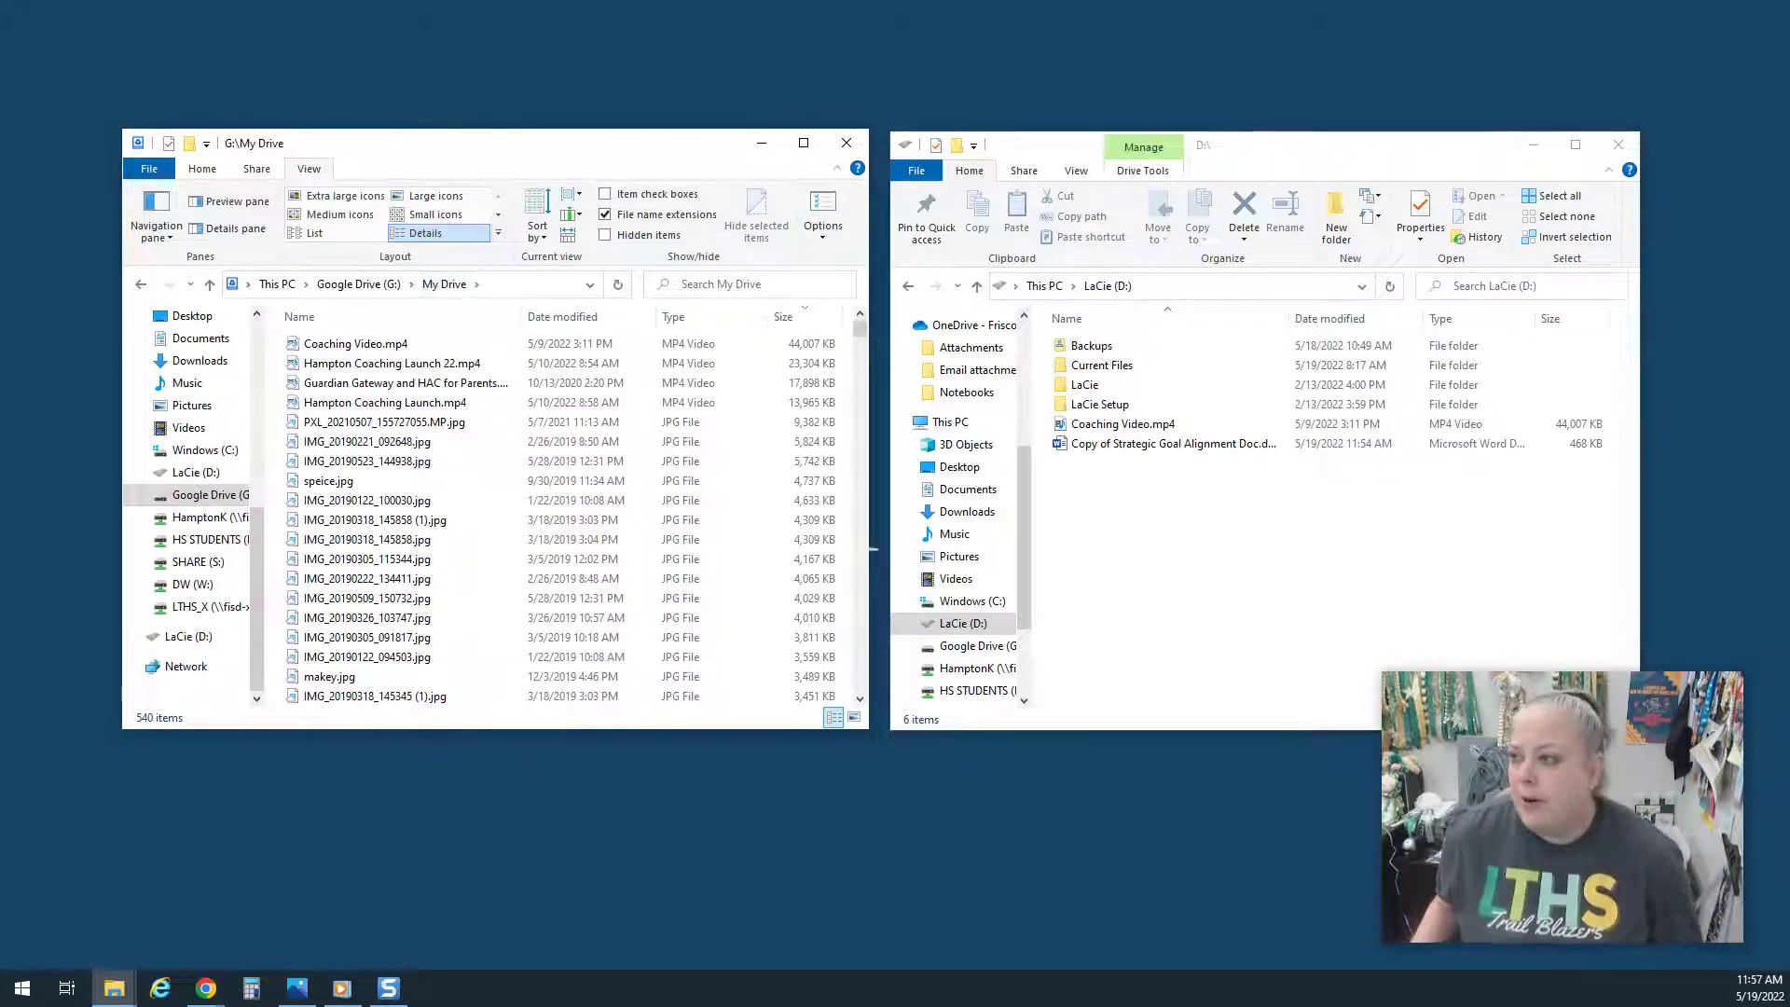
In Drive's Storage view, show the location of the largest file, the 7.16 GB Screencastify recording.
key("alt+Tab")
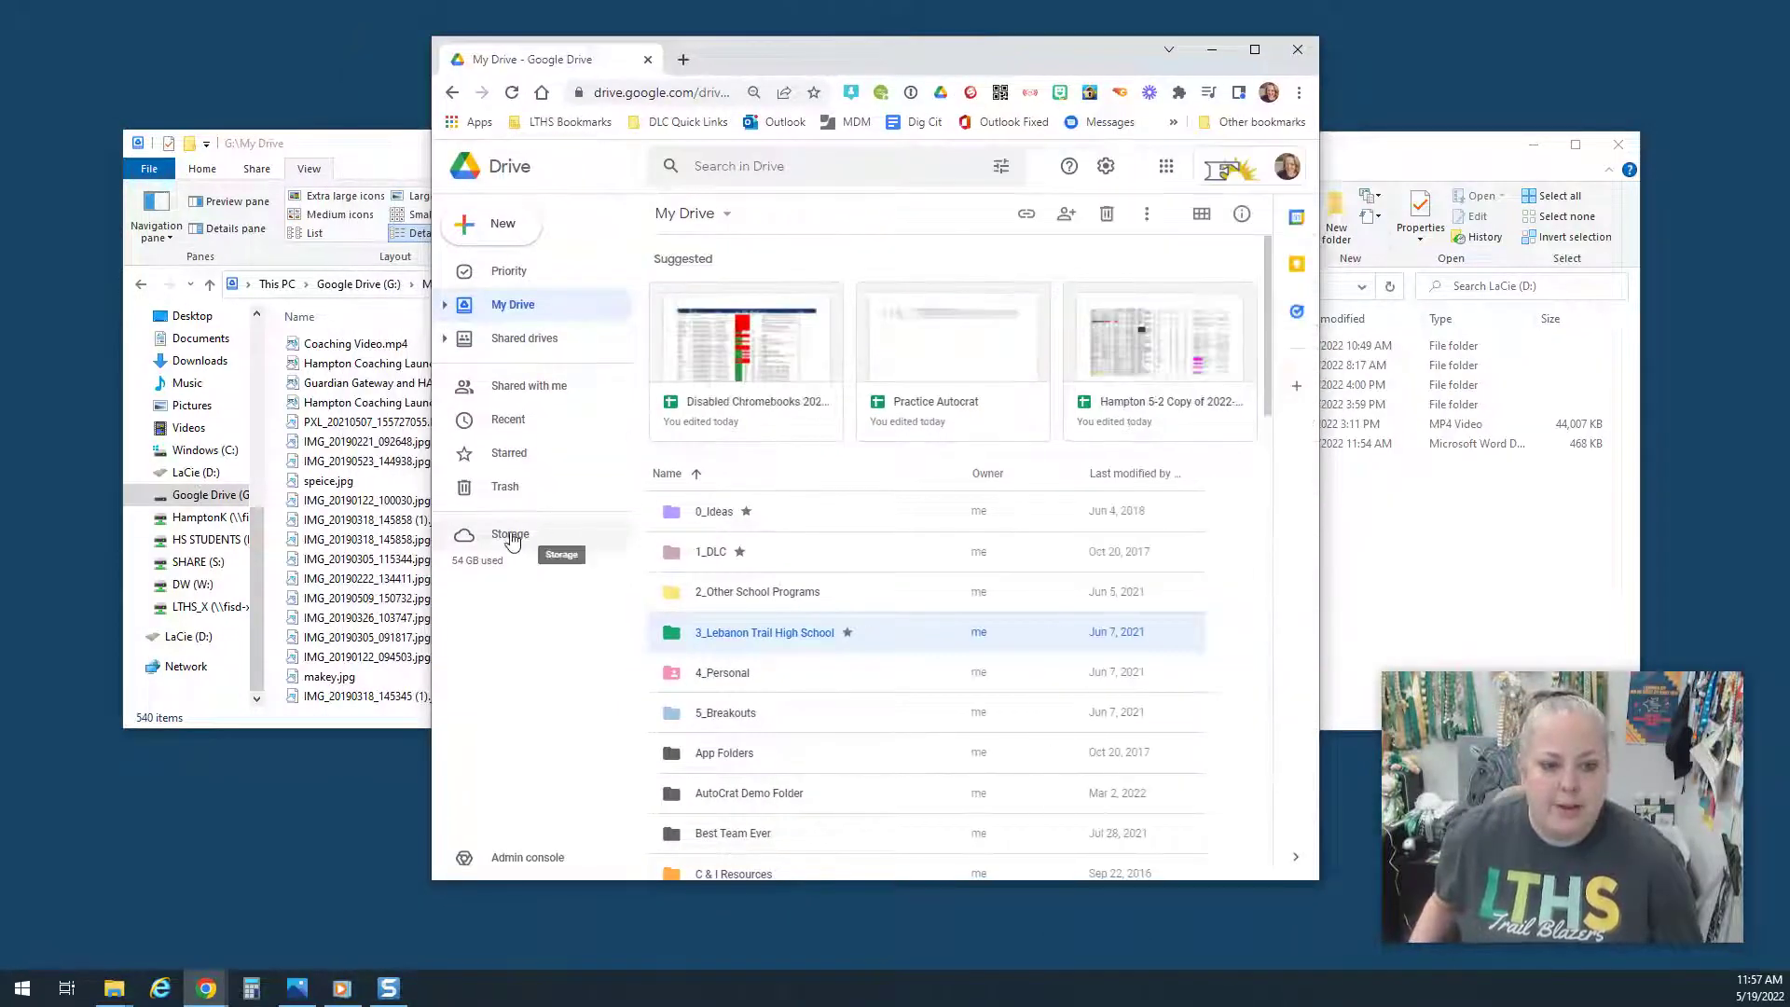
left_click(514, 541)
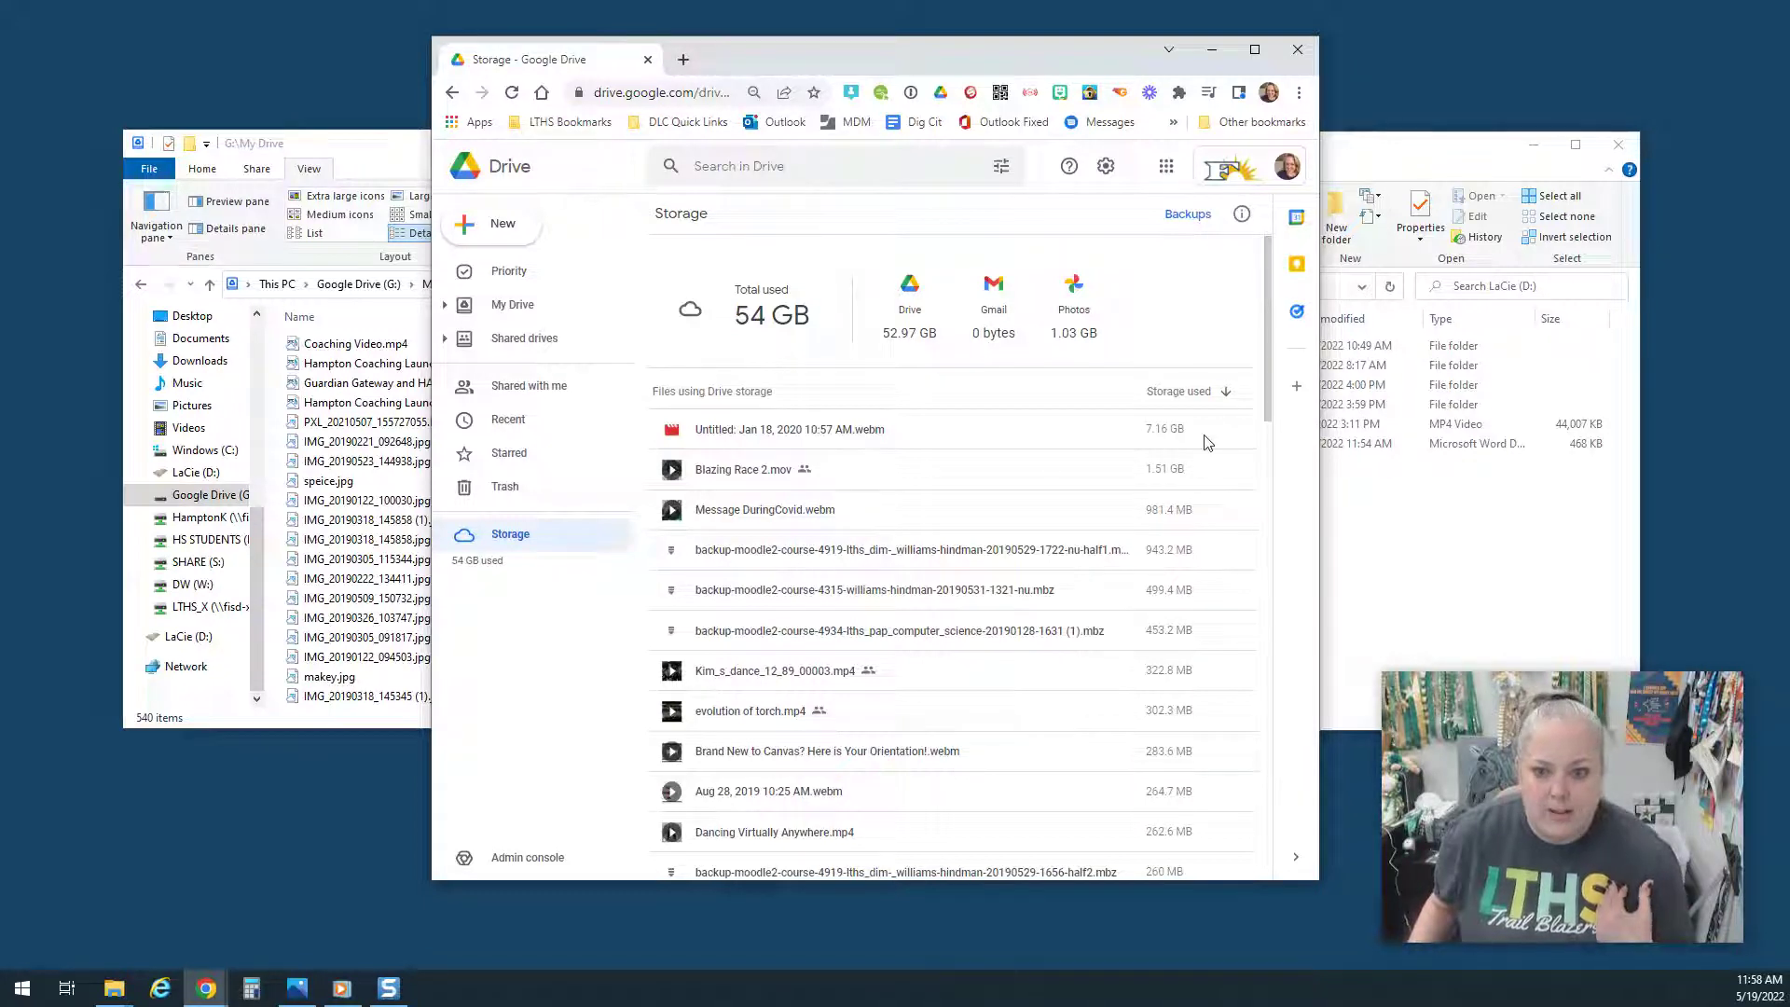
right_click(839, 435)
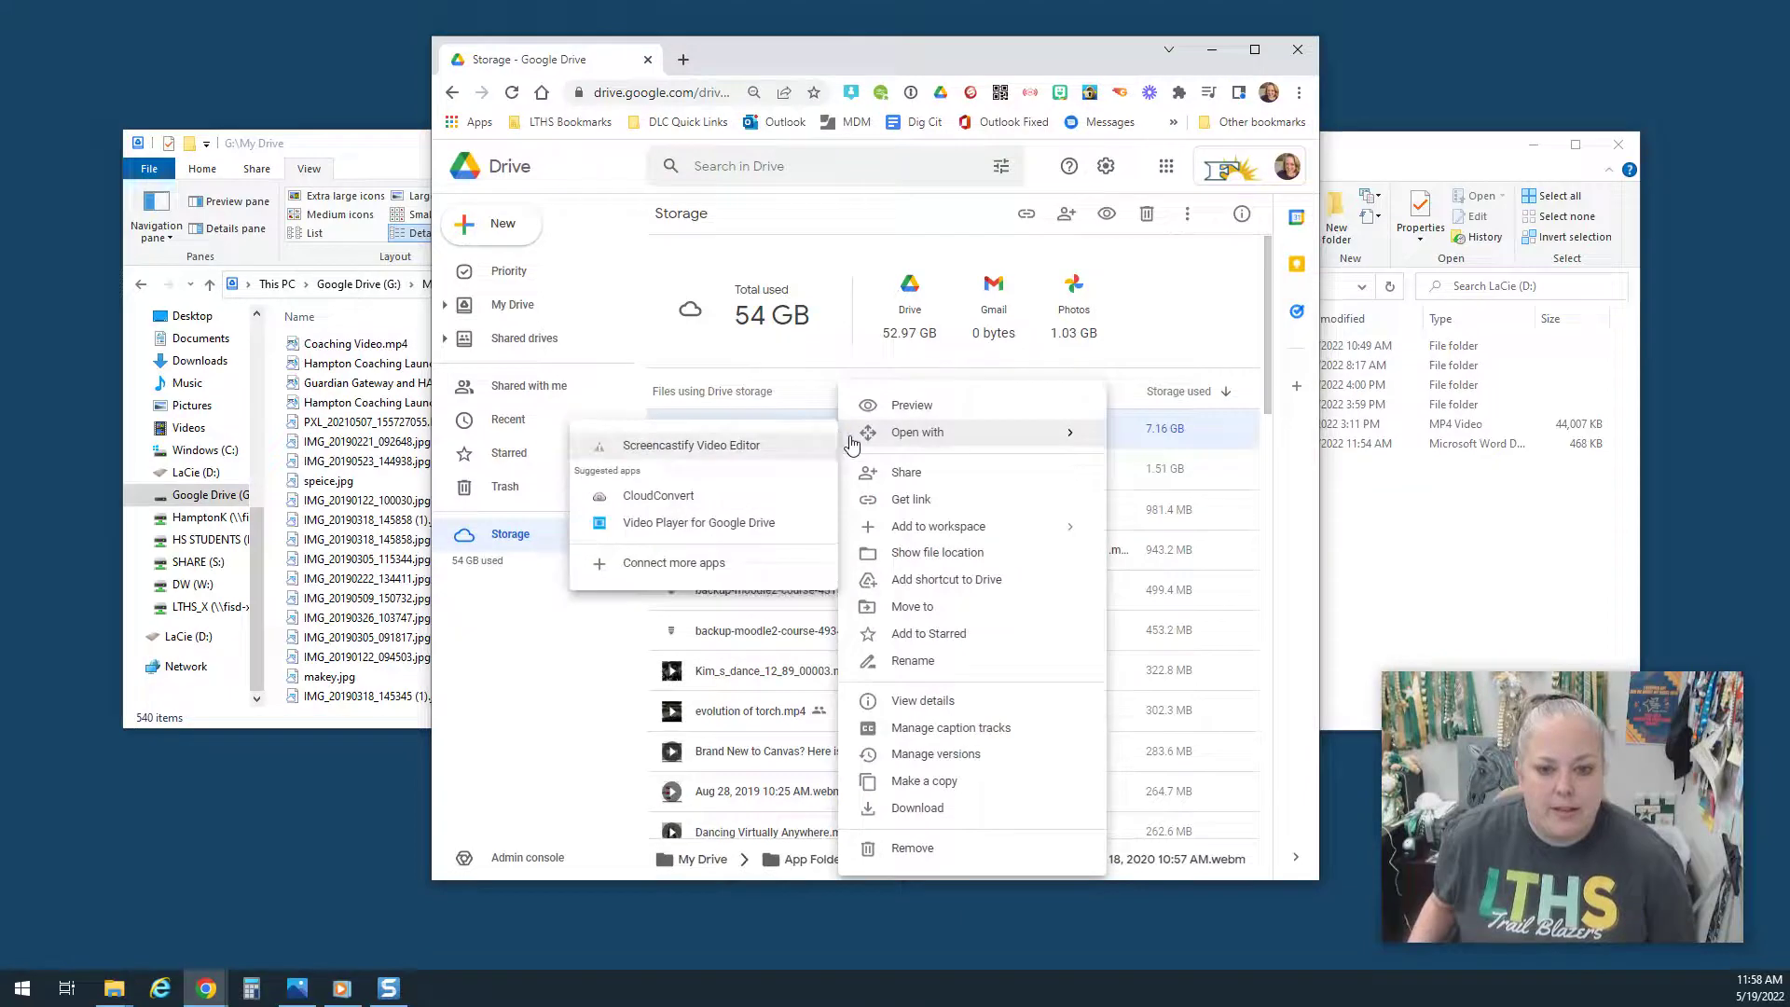
left_click(904, 559)
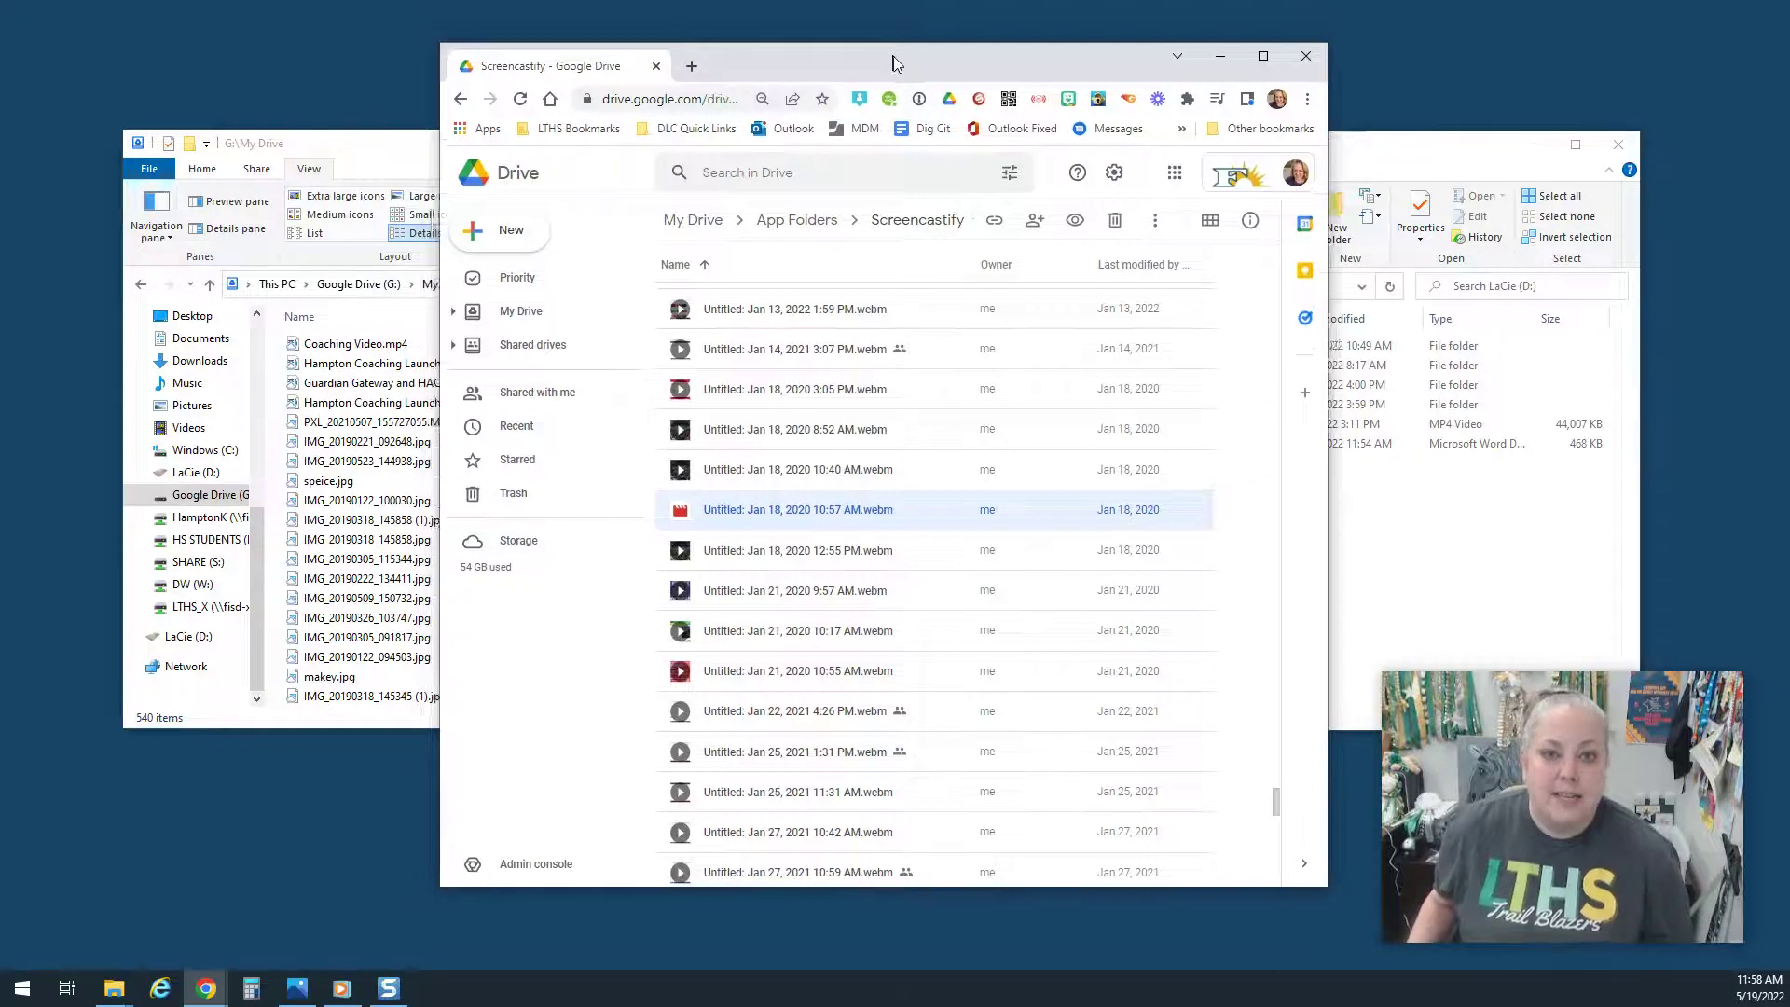
Minimize Chrome and drag PXL_20210507_155727055.MP.jpg from My Drive into the LaCie (D:) window.
left_click(1211, 48)
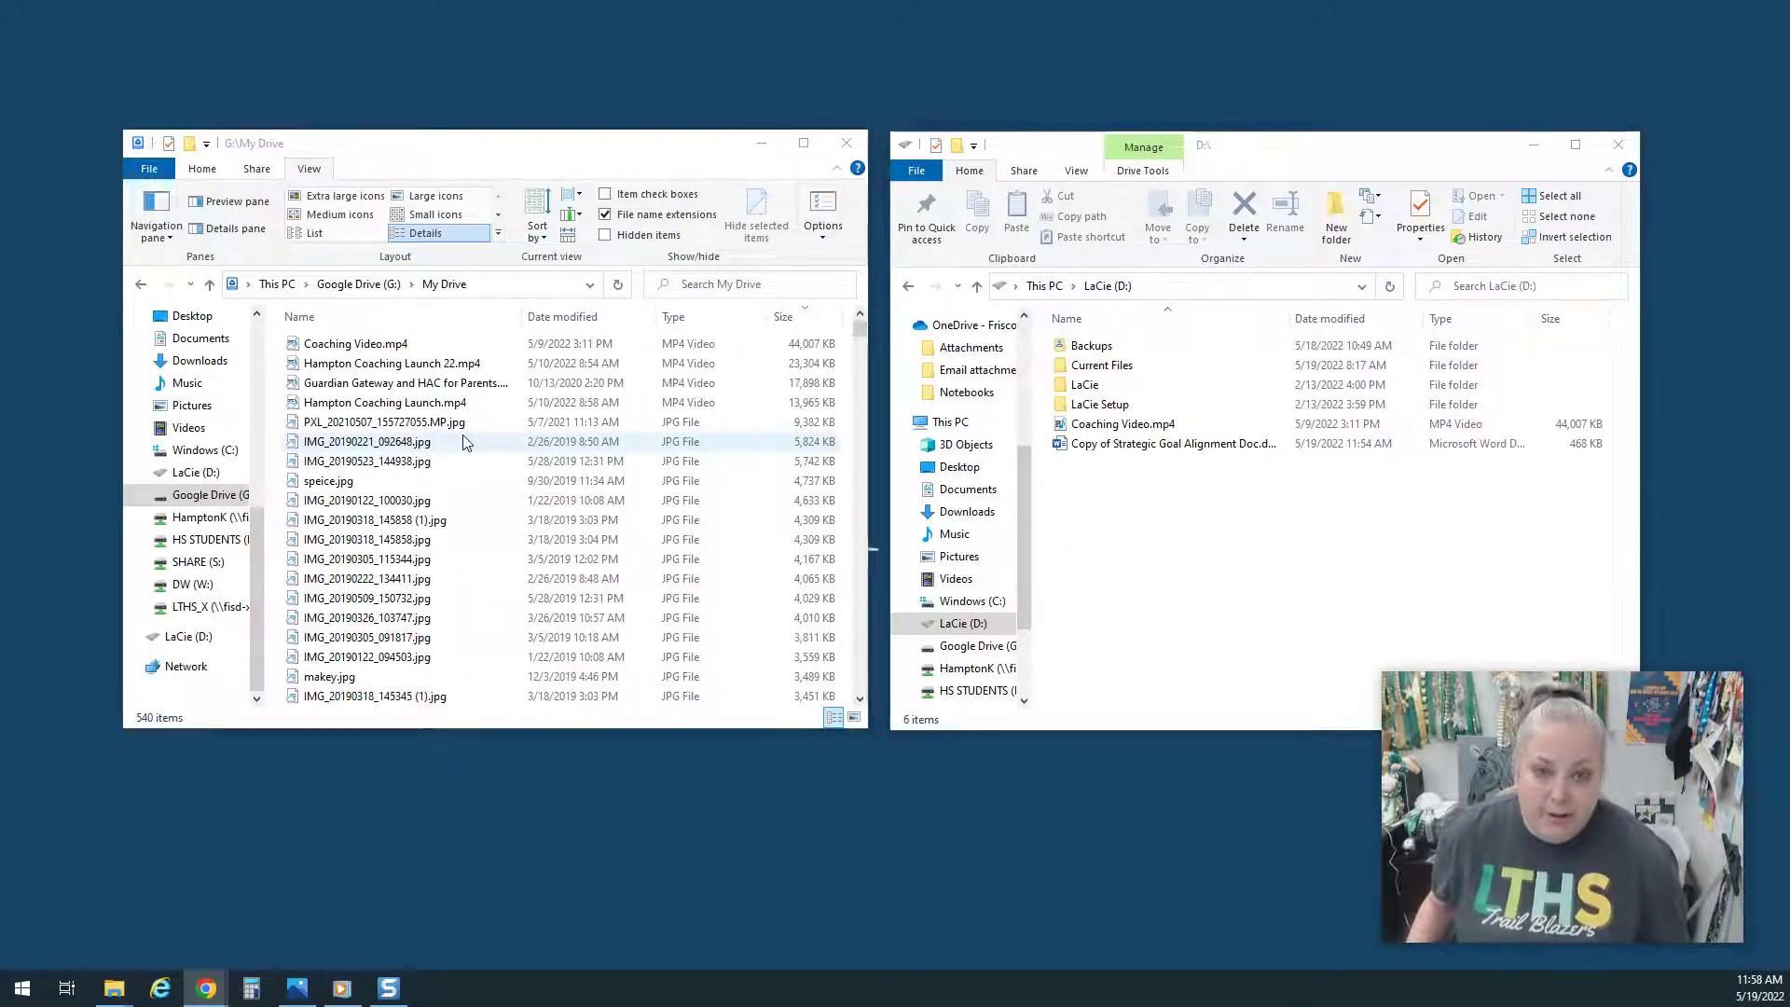
left_click(373, 422)
left_click_drag(807, 489, 1203, 527)
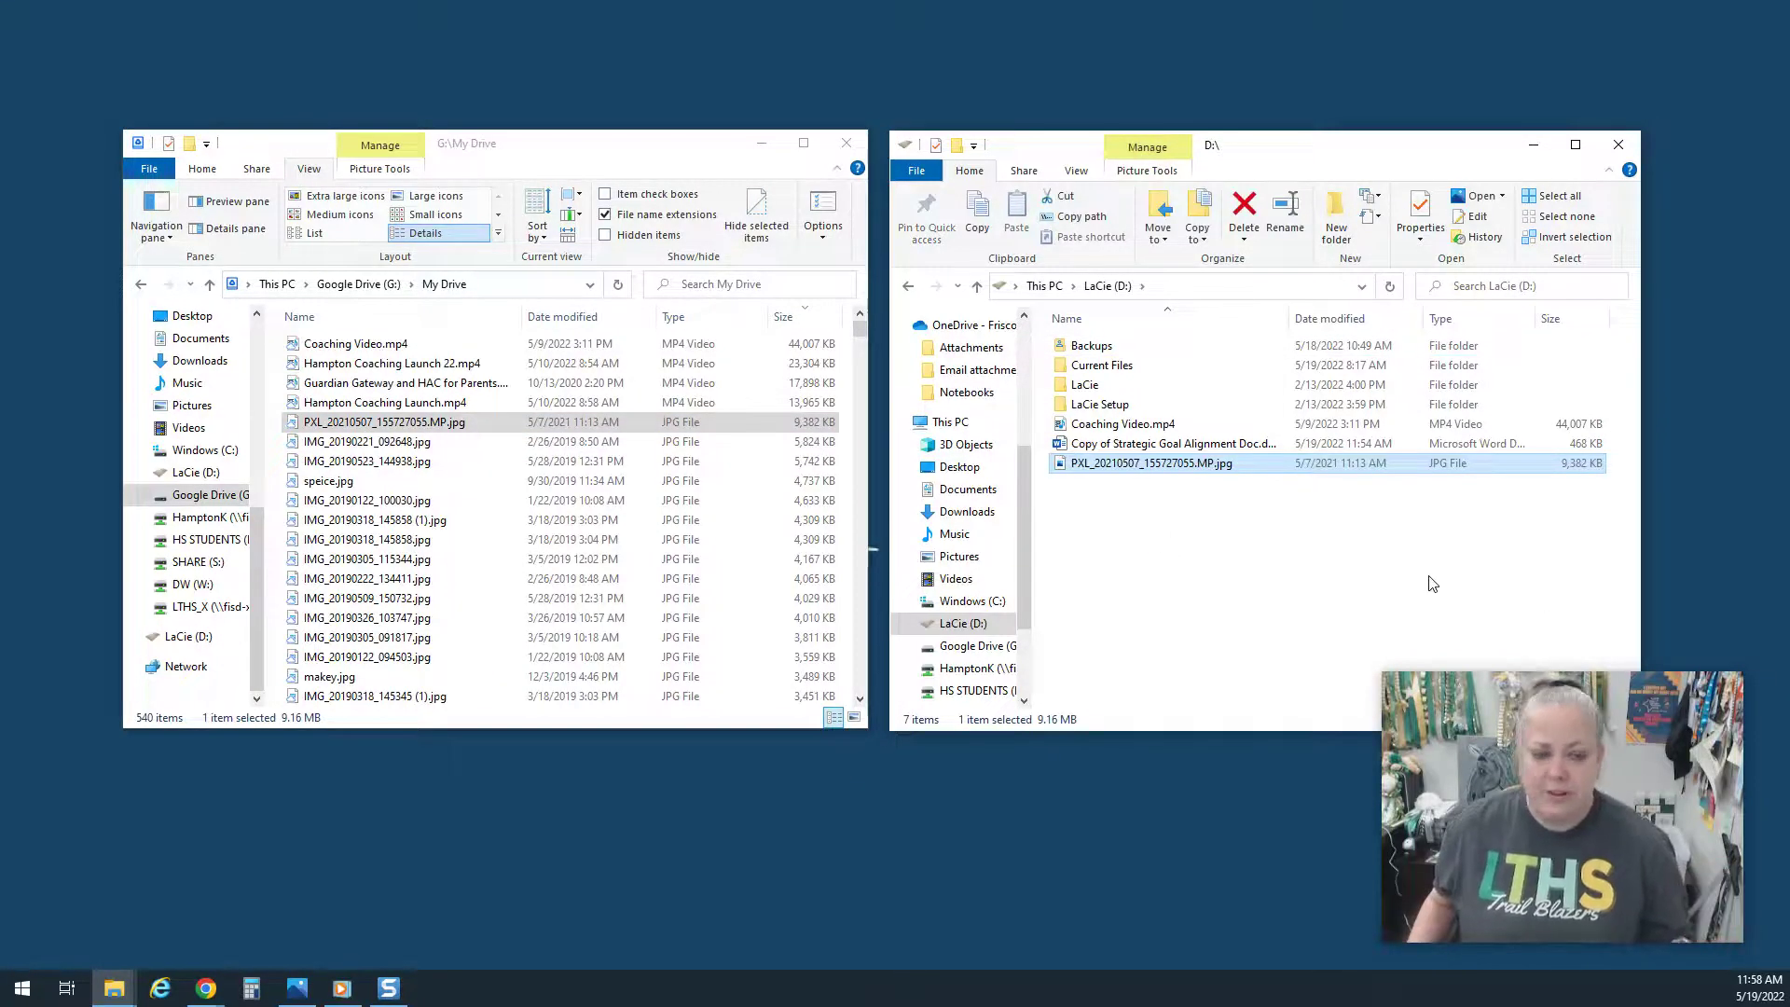
scroll(579, 608, "down", 6)
scroll(575, 612, "down", 4)
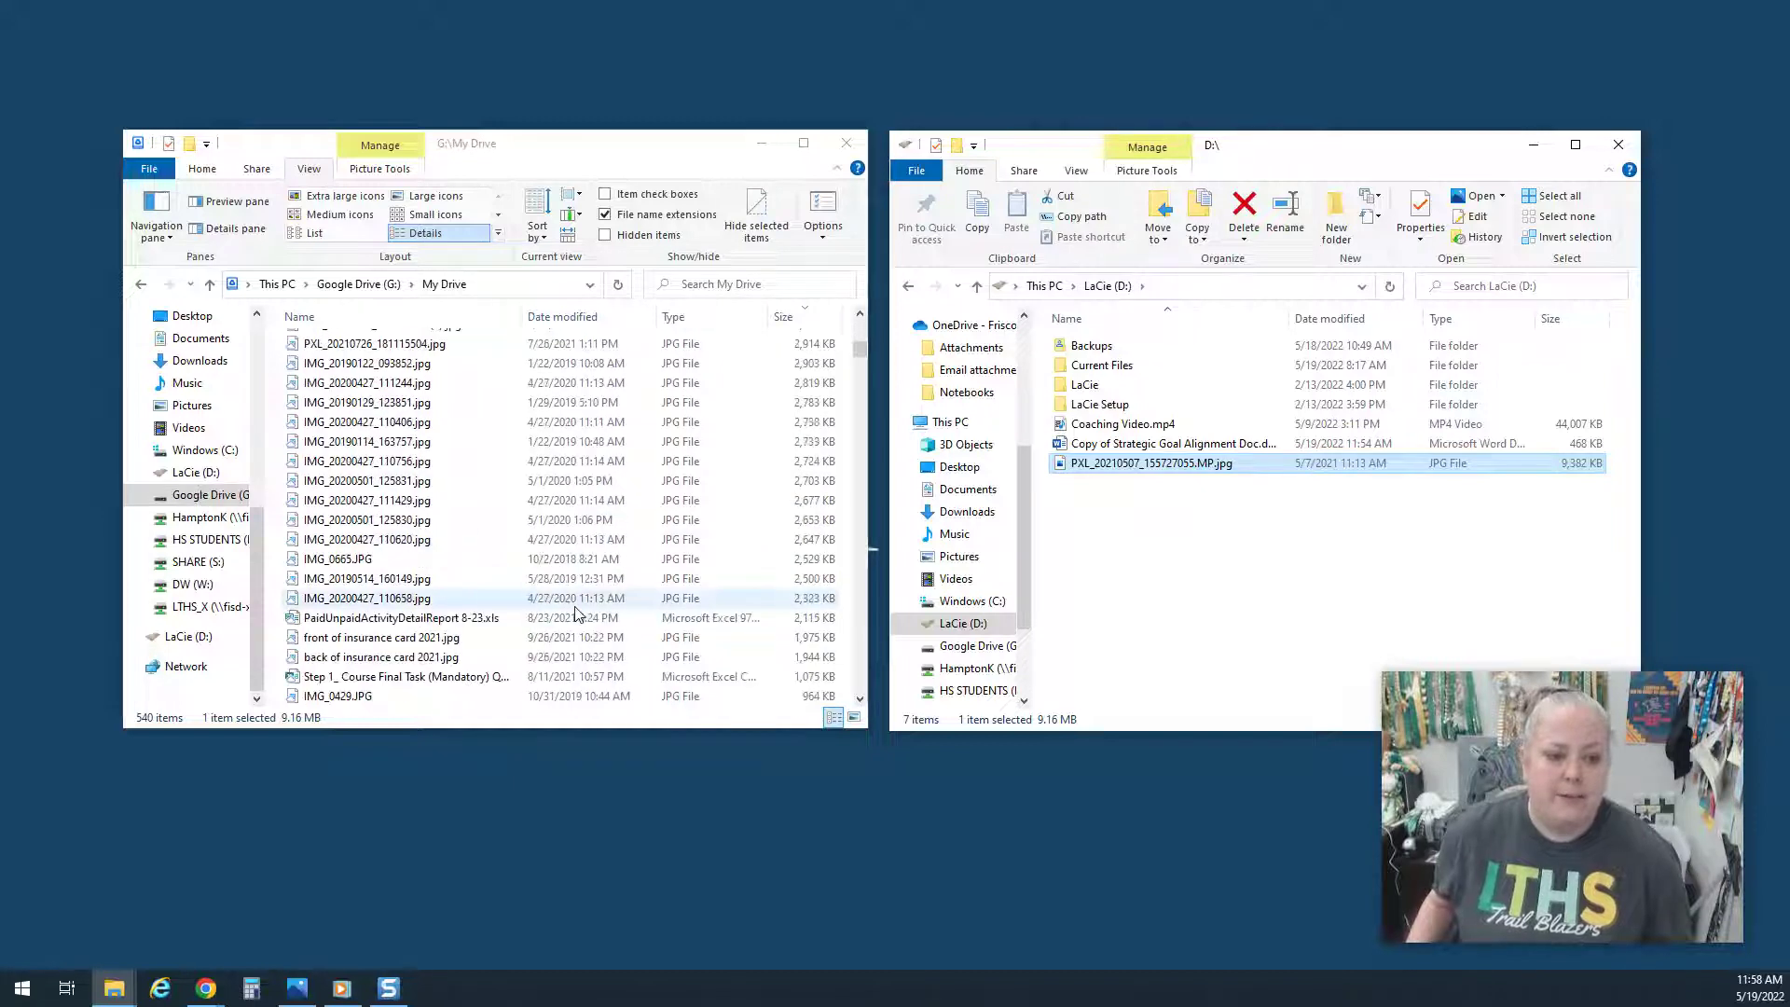
scroll(575, 612, "down", 12)
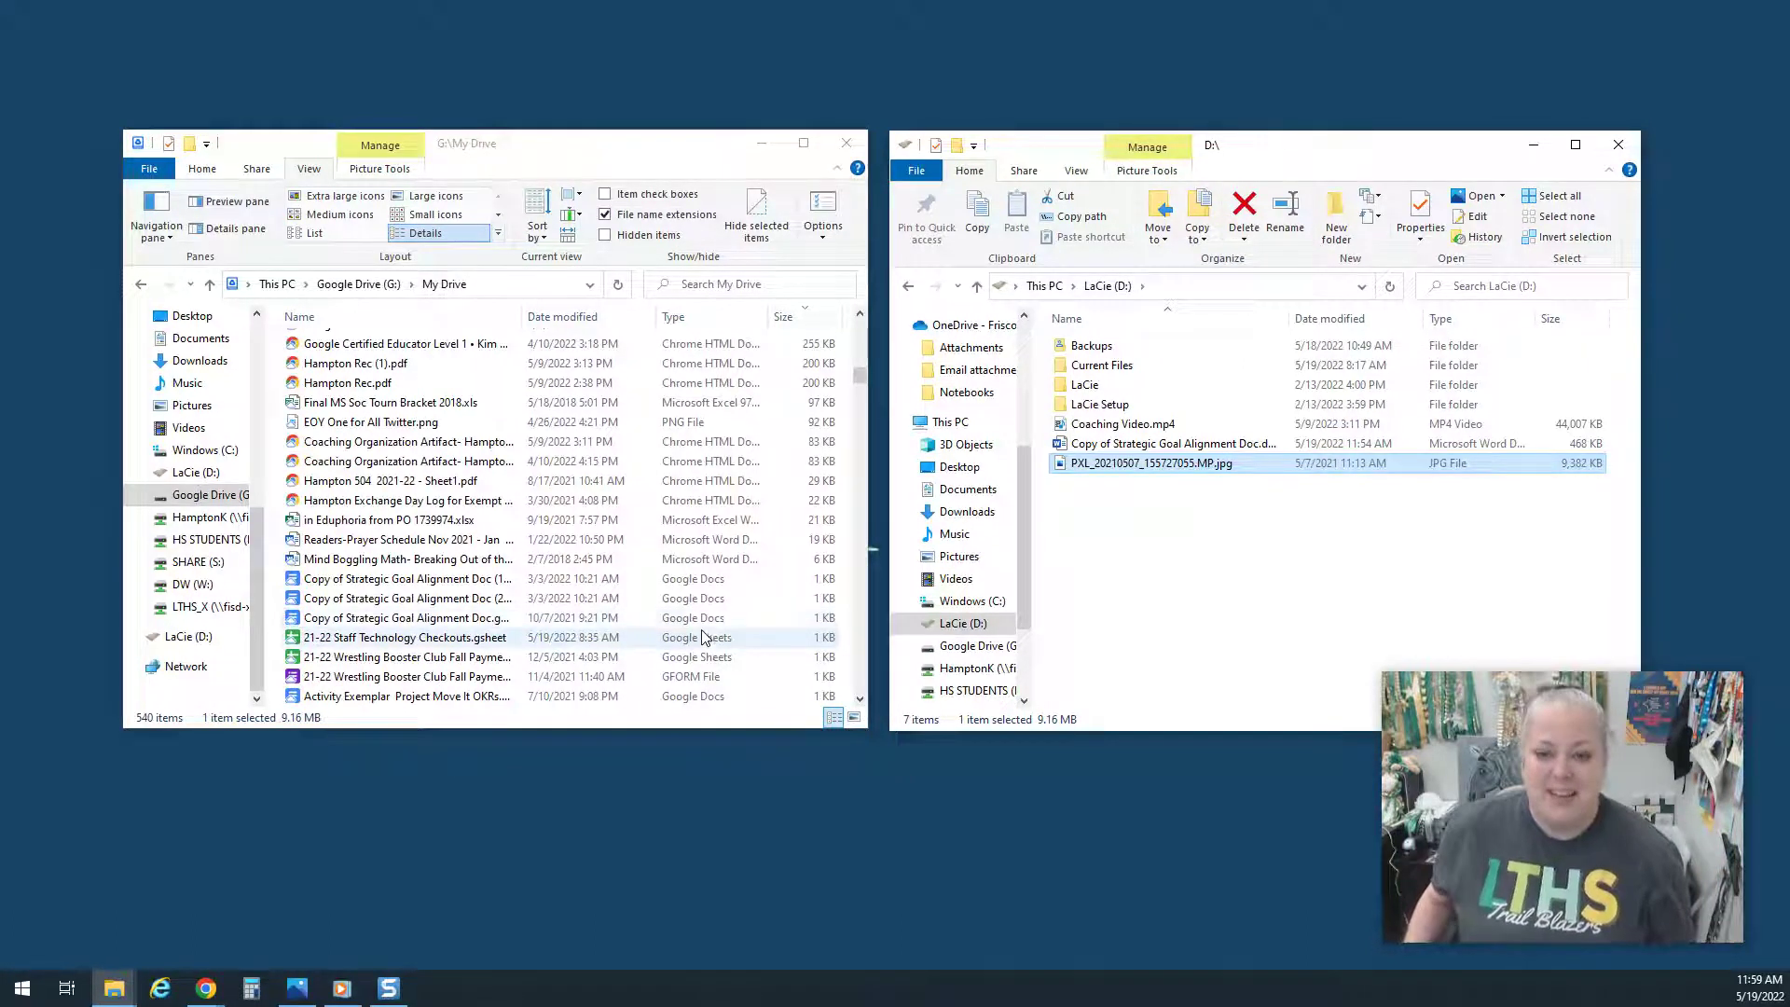
Open Copy of Strategic Goal Alignment Doc in Google Docs, look through its File menu, then minimize Chrome.
left_click(426, 620)
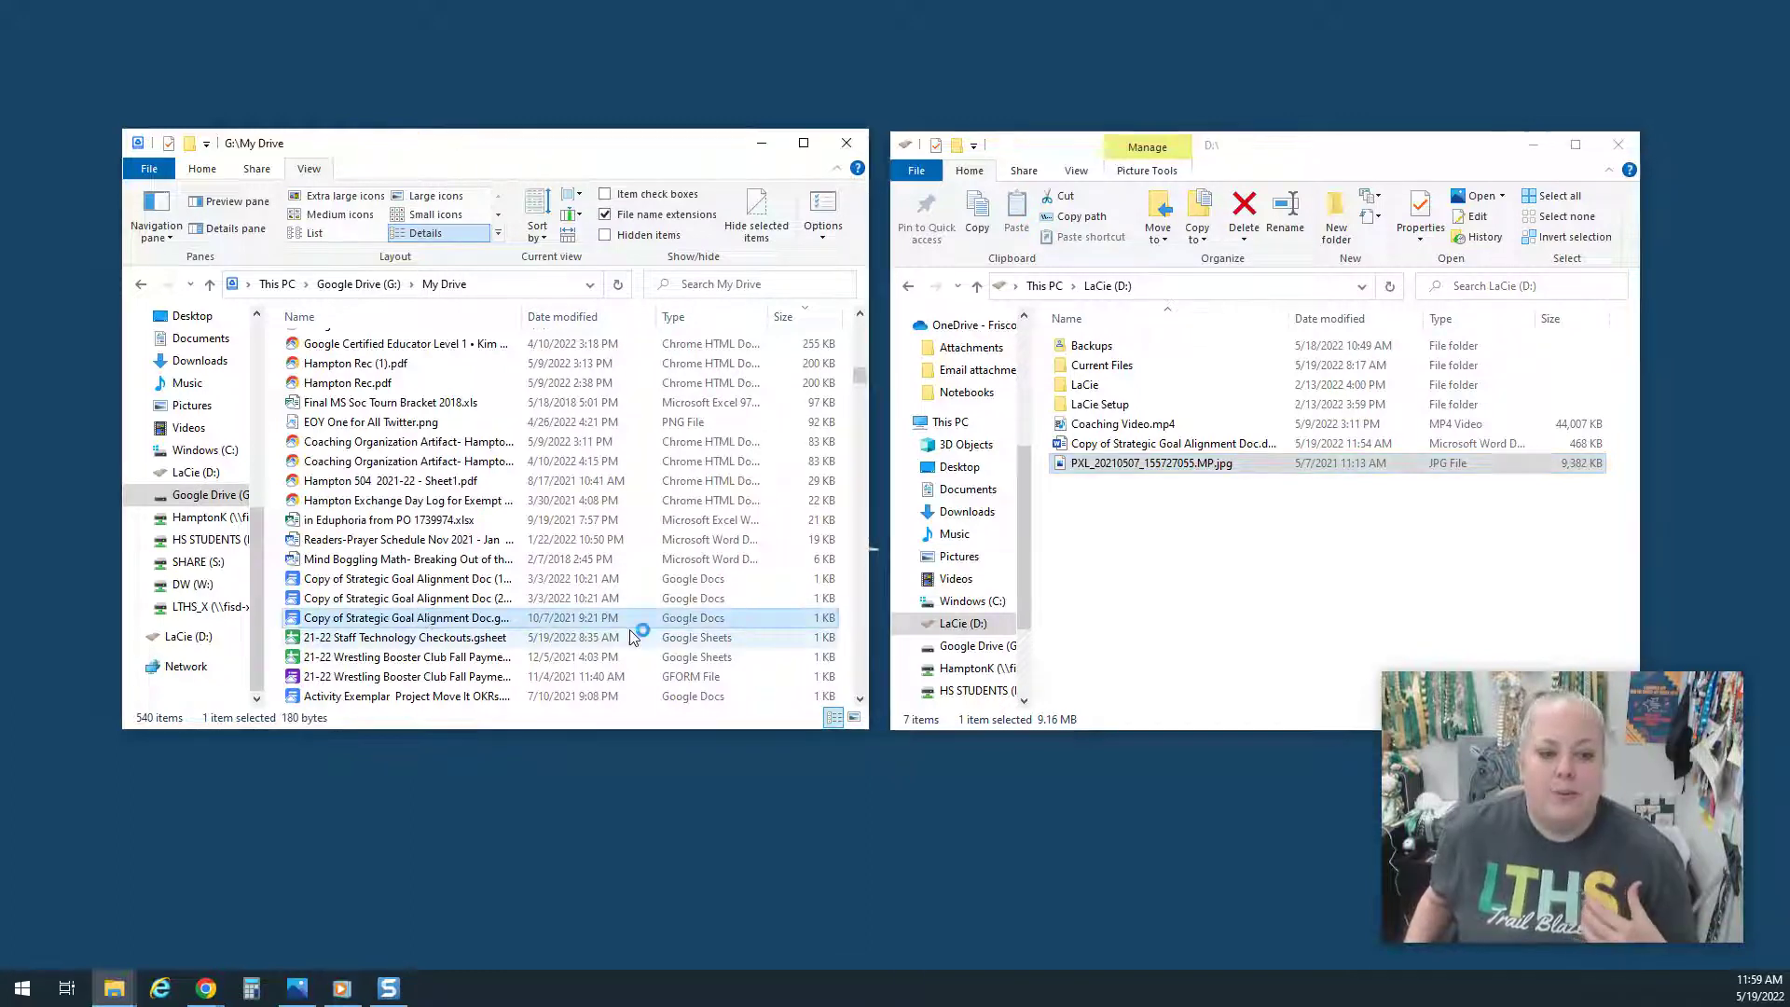
double_click(626, 618)
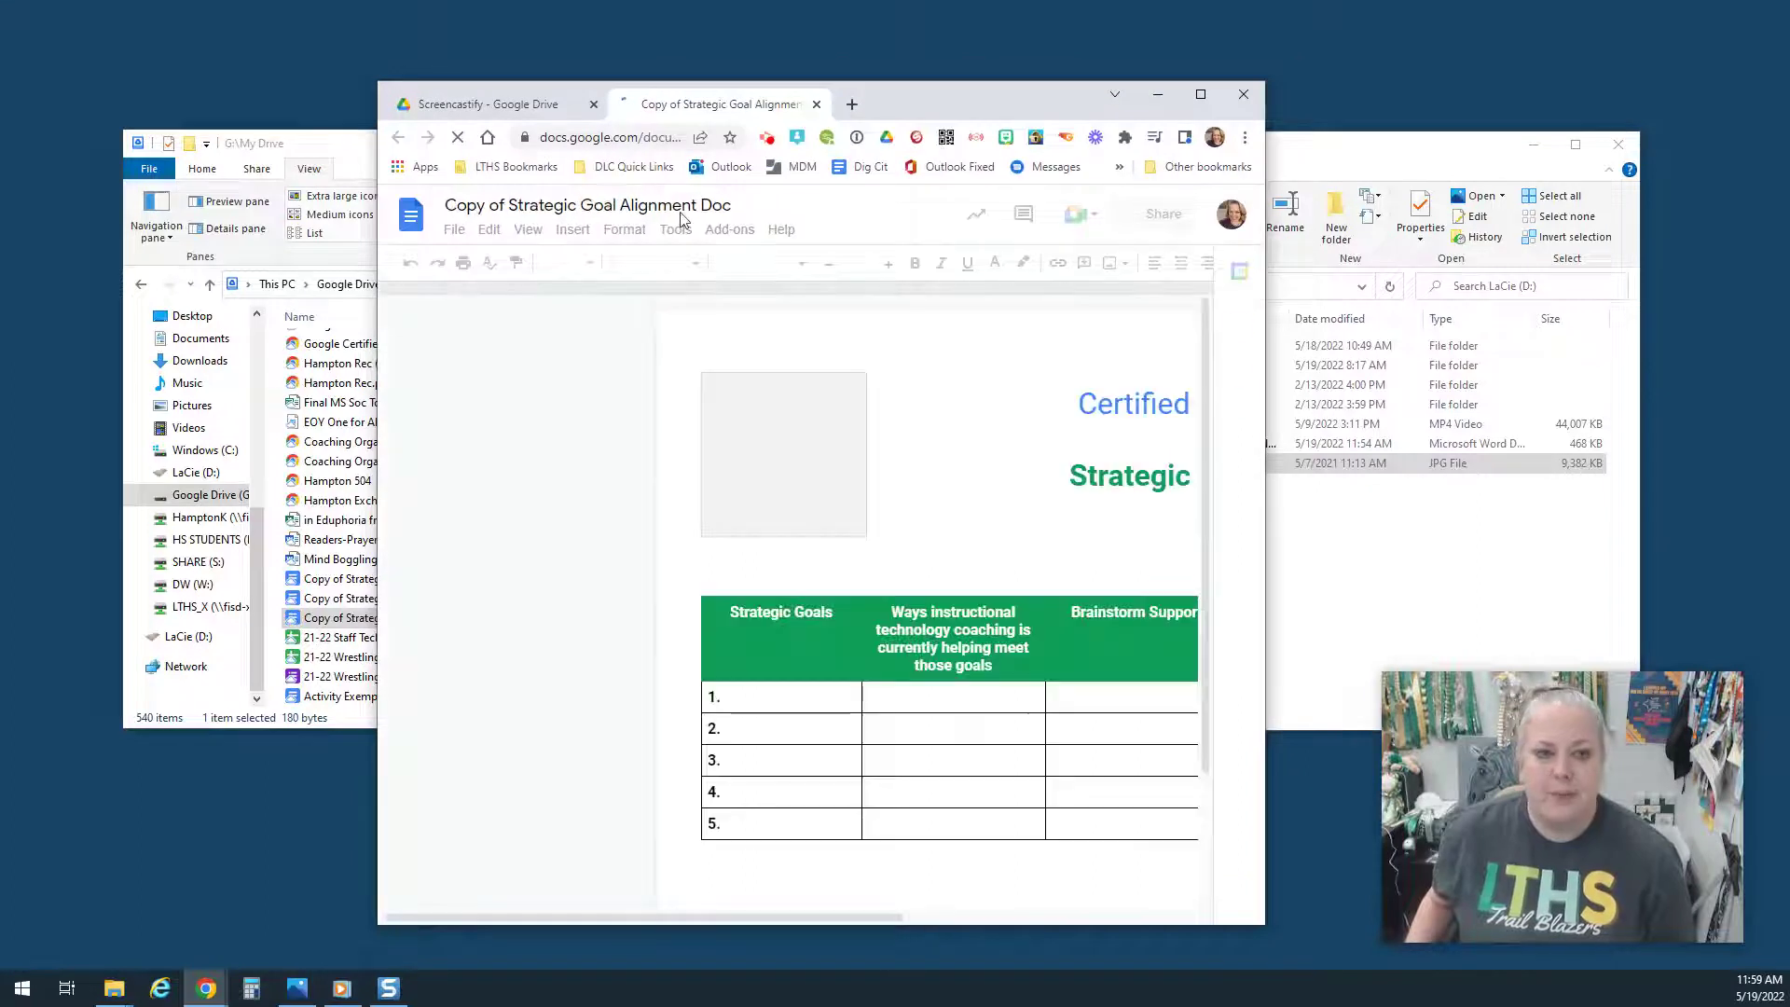
left_click(452, 232)
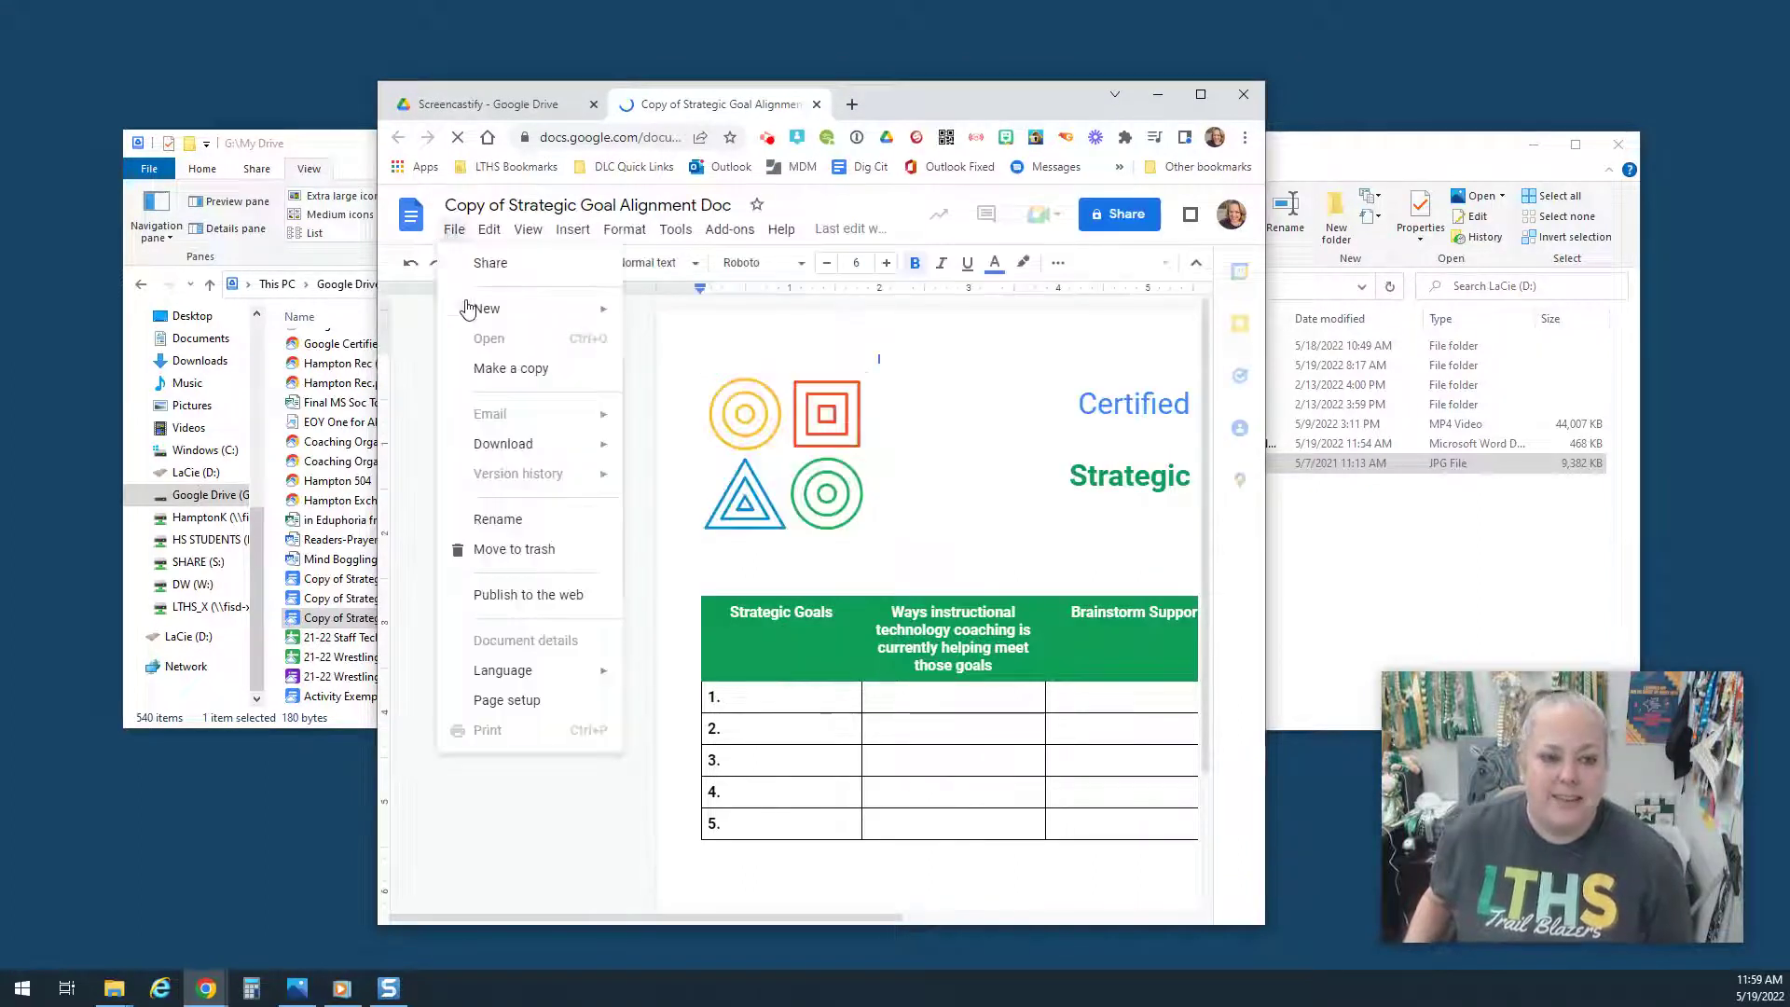
mouse_move(486, 450)
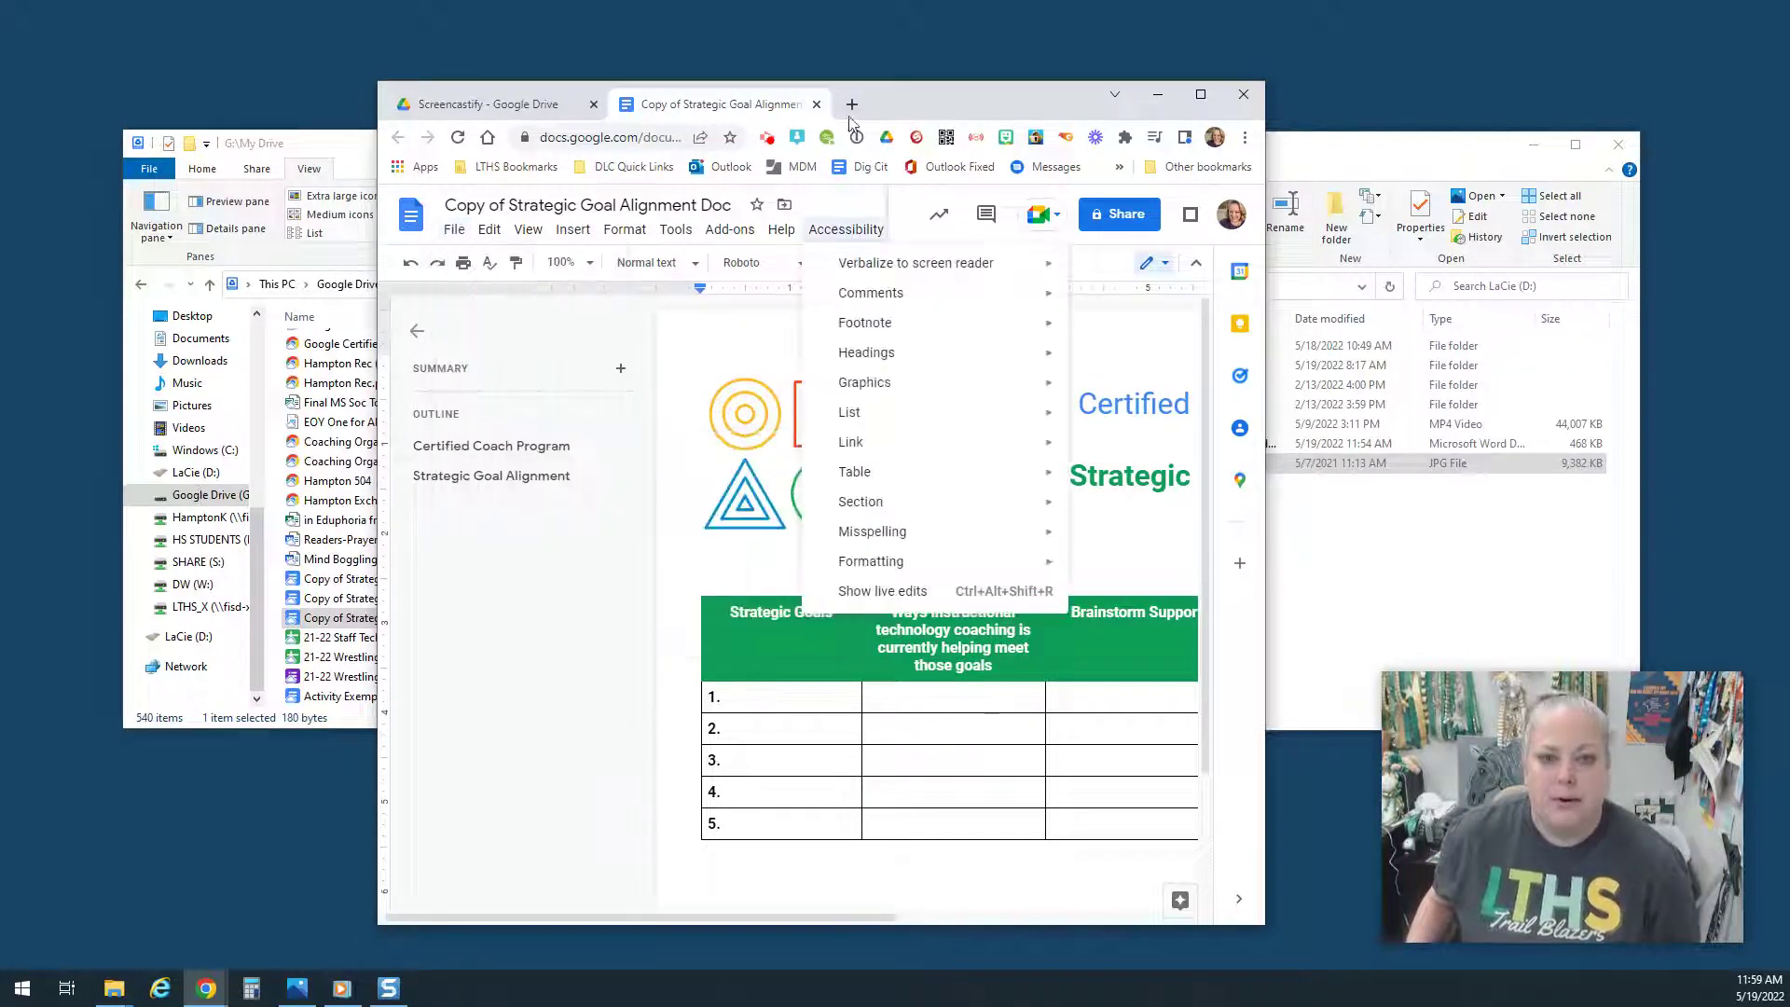
key("super+Down")
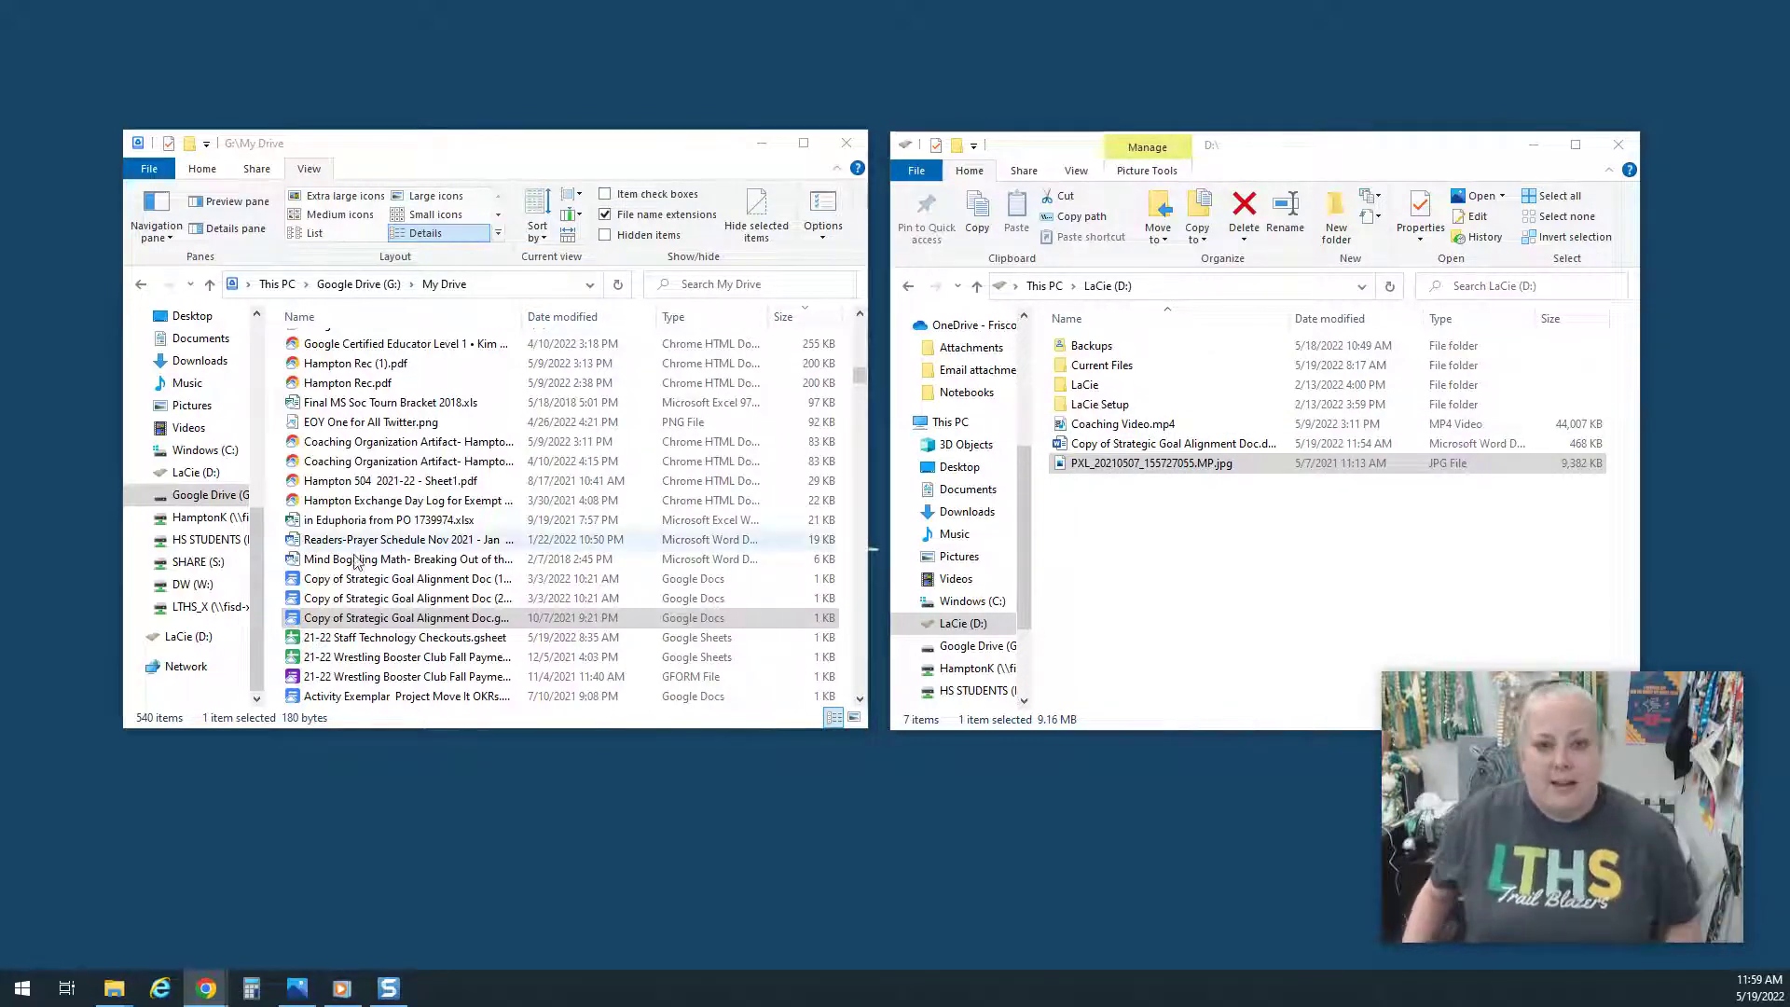
Delete PXL_20210507_155727055.MP.jpg from the My Drive window, leaving the LaCie (D:) copy.
scroll(479, 556, "up", 15)
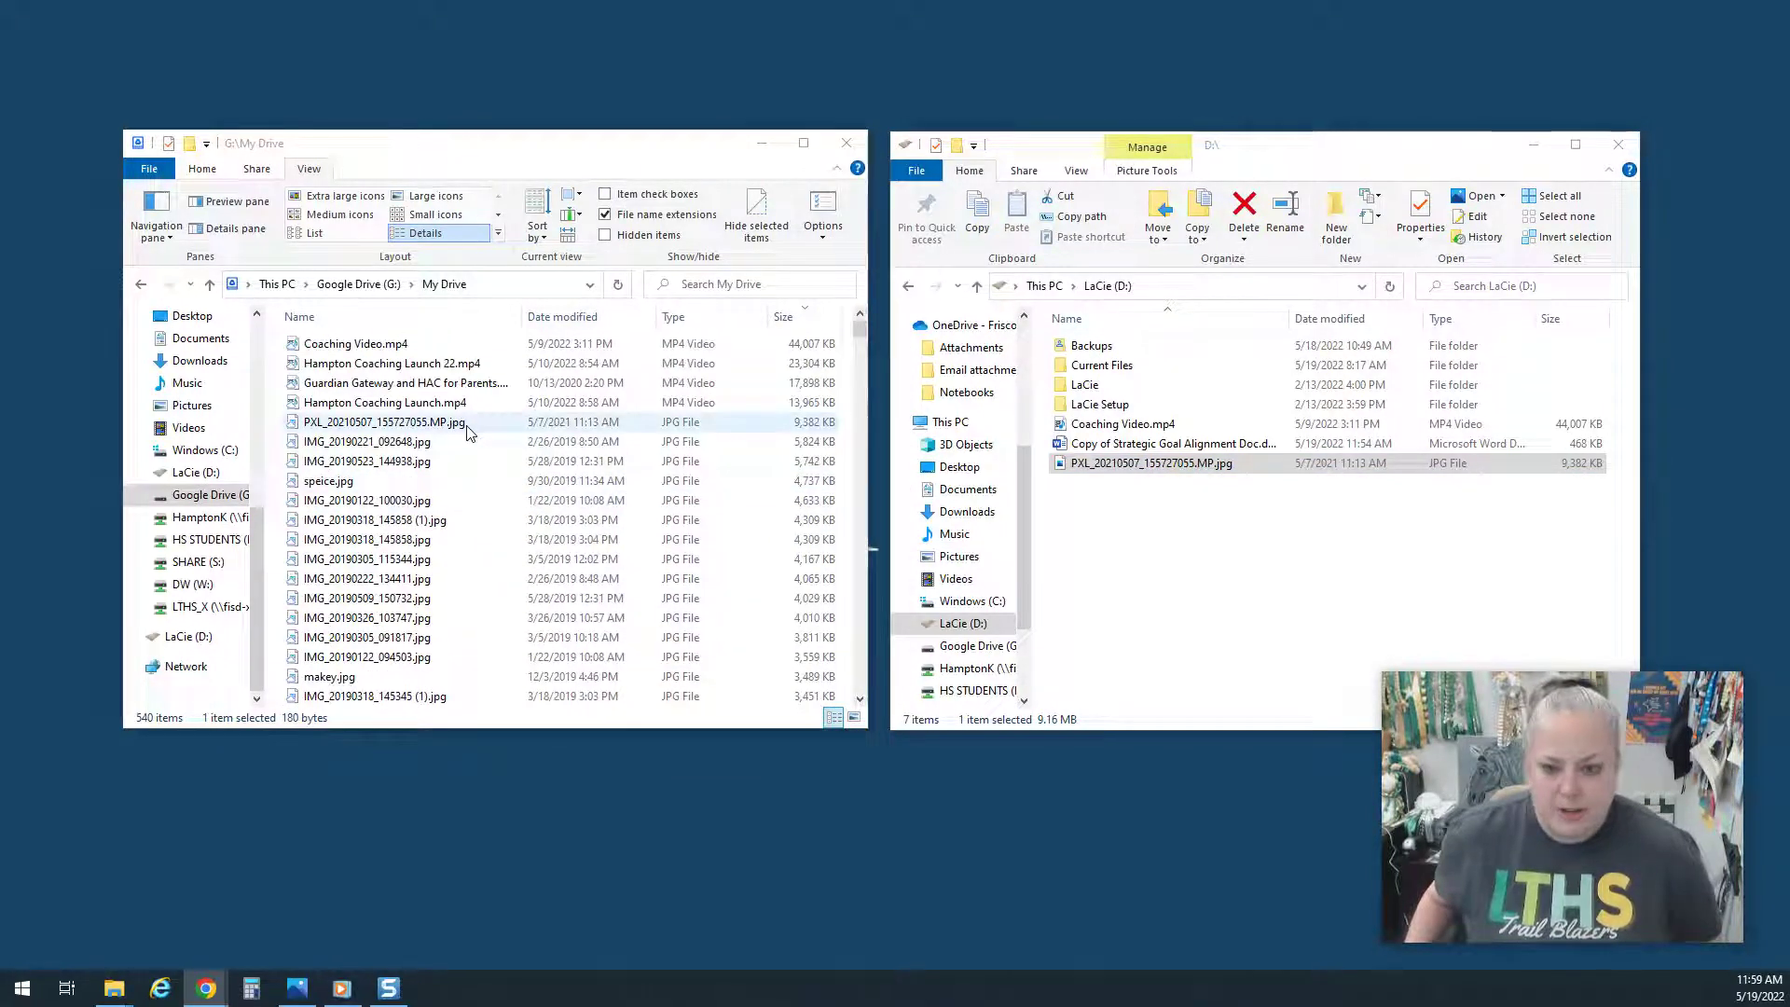
left_click(1143, 470)
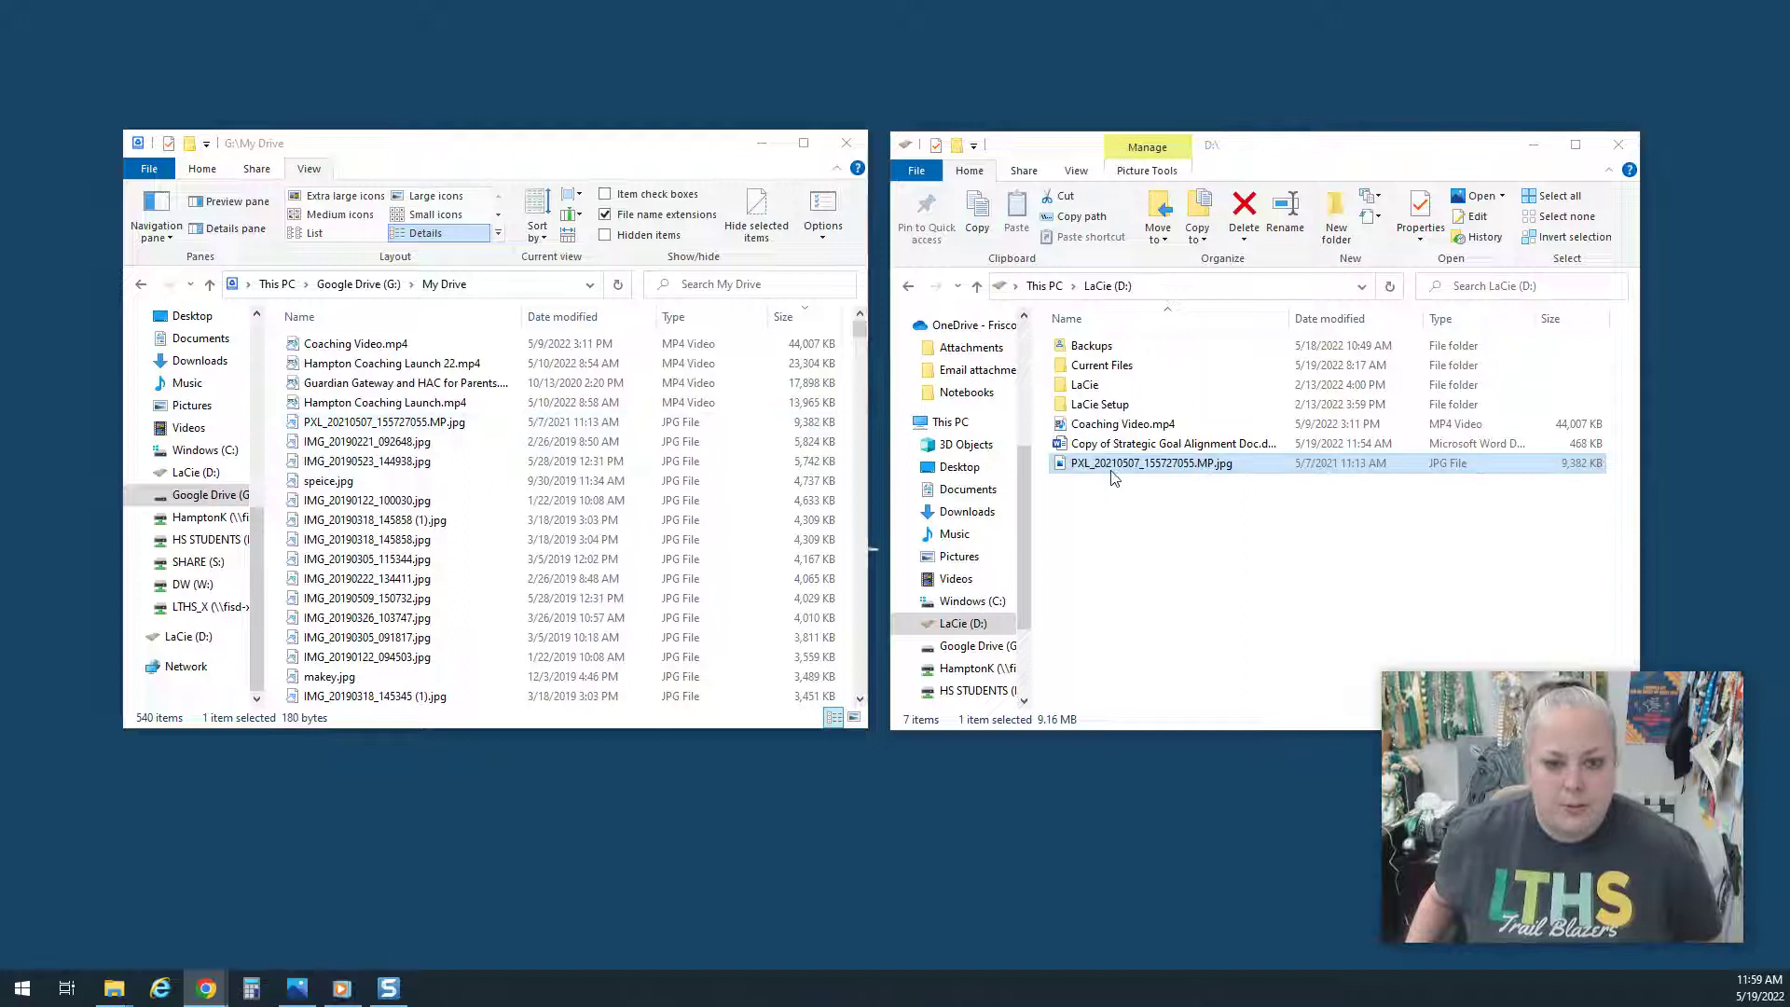
left_click(436, 424)
right_click(436, 427)
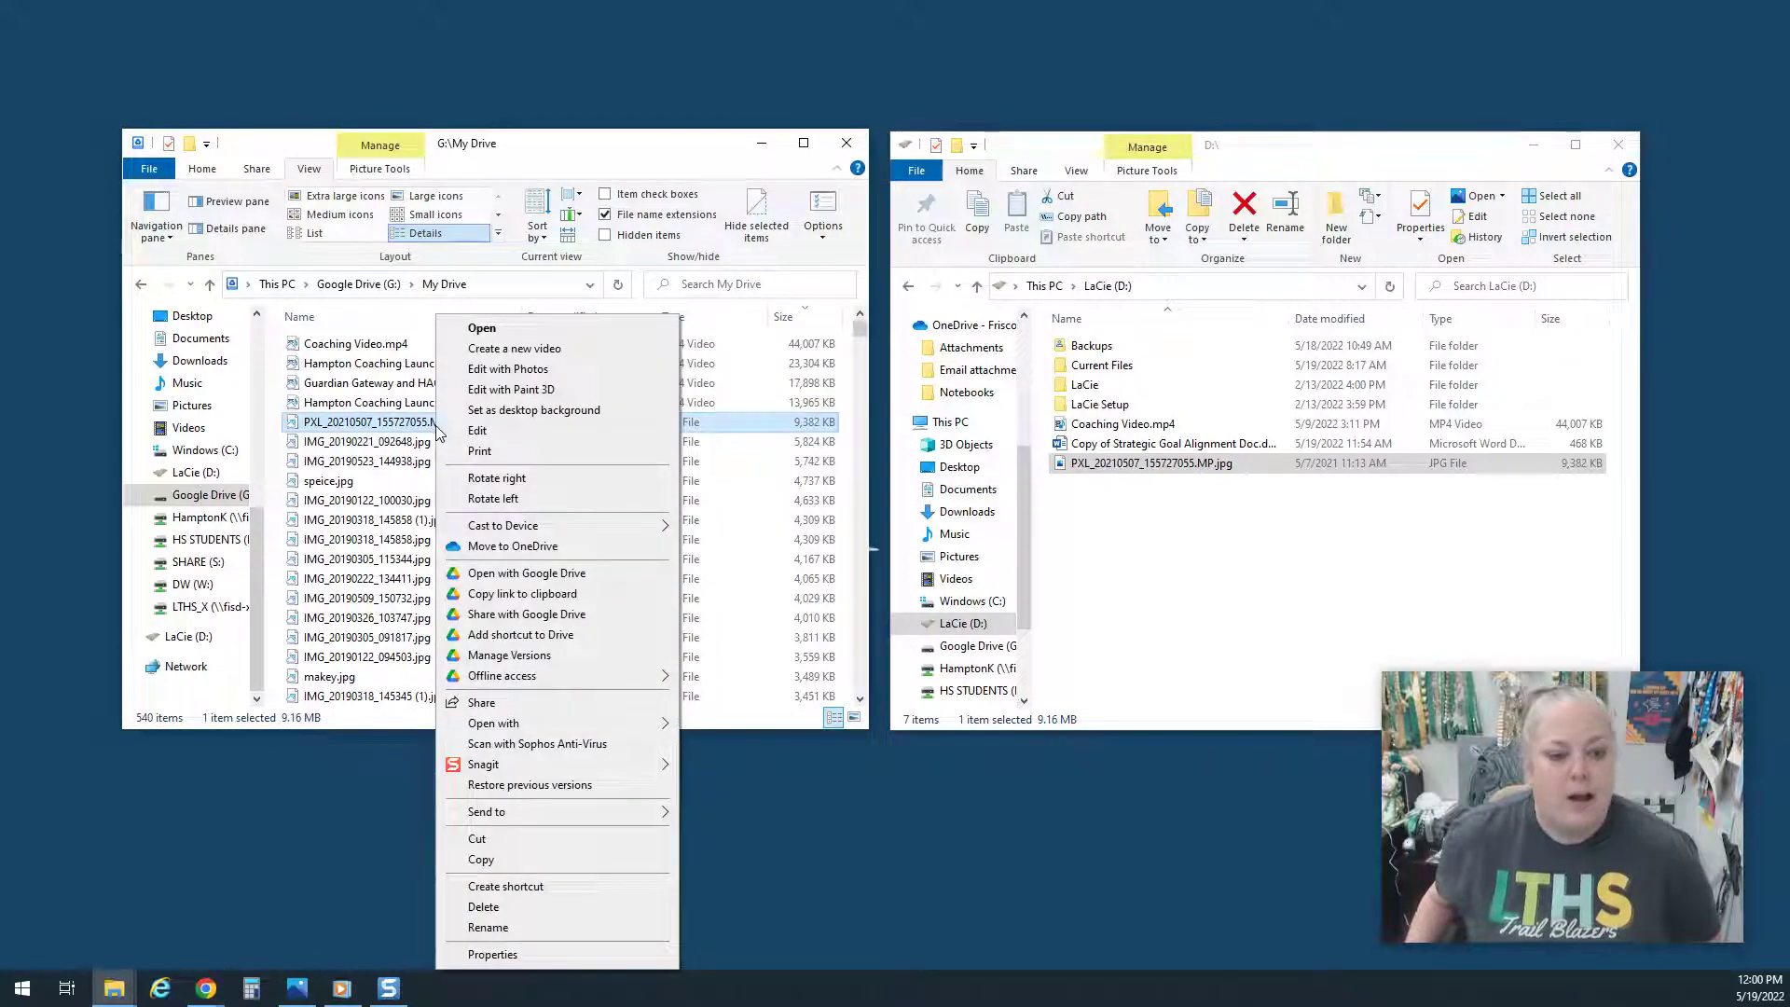
left_click(483, 907)
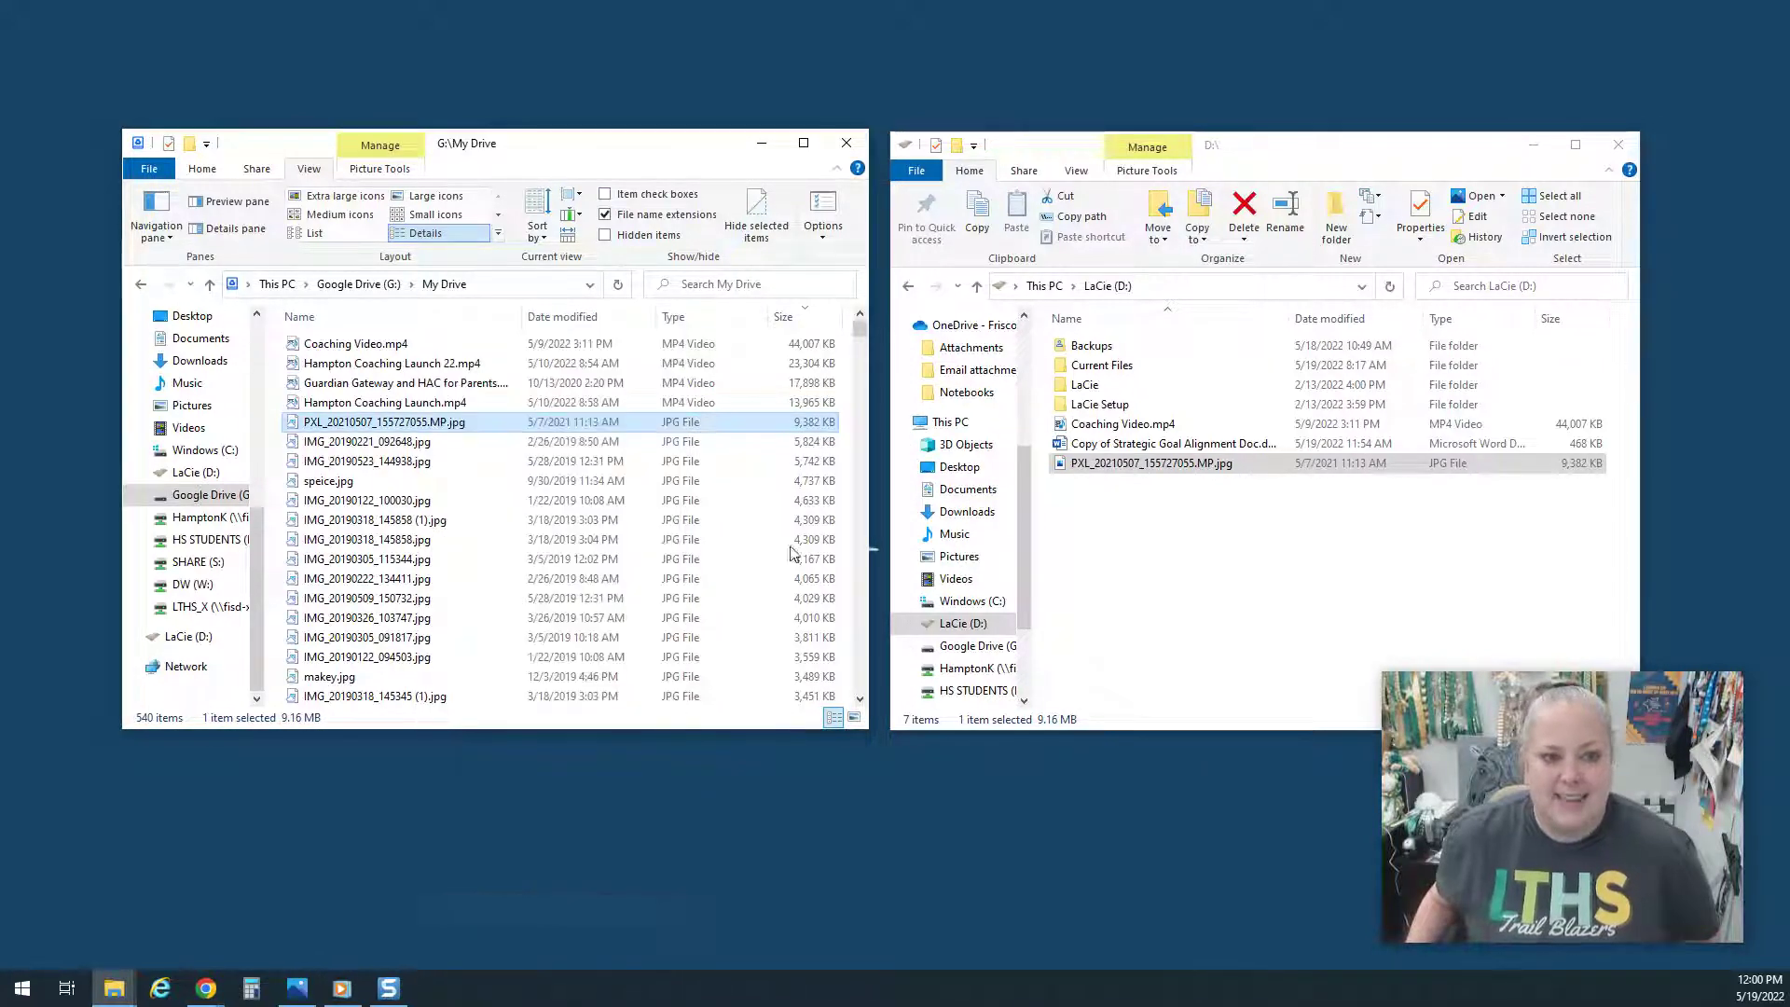